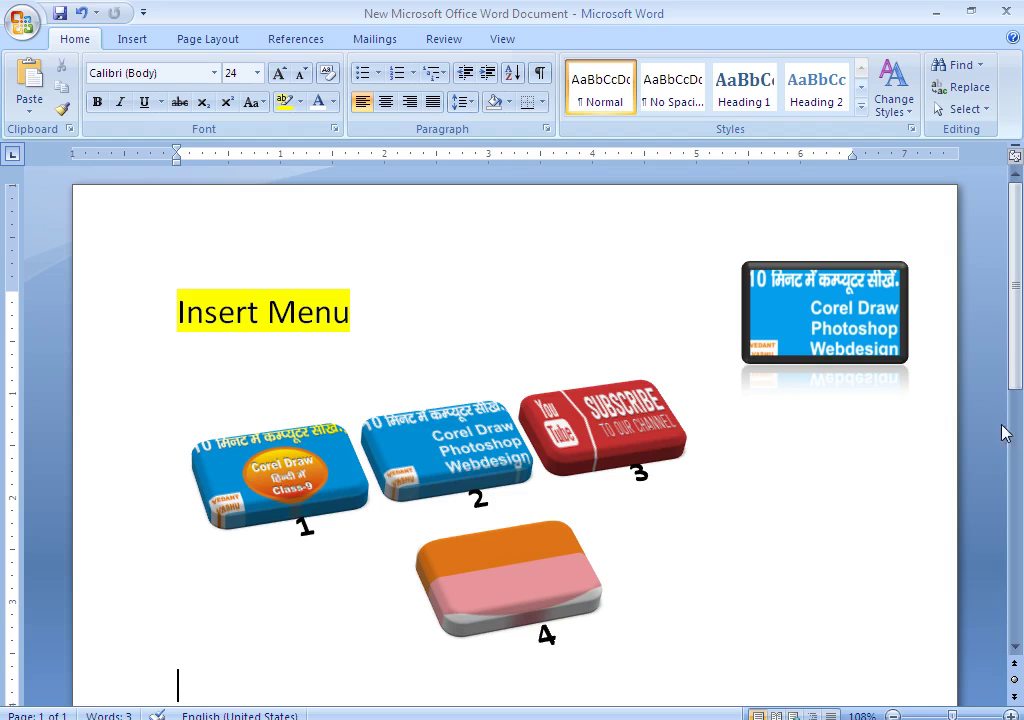
Step: Switch the Word ribbon to the Insert tab
{"action": "left_click", "coordinate": [143, 40]}
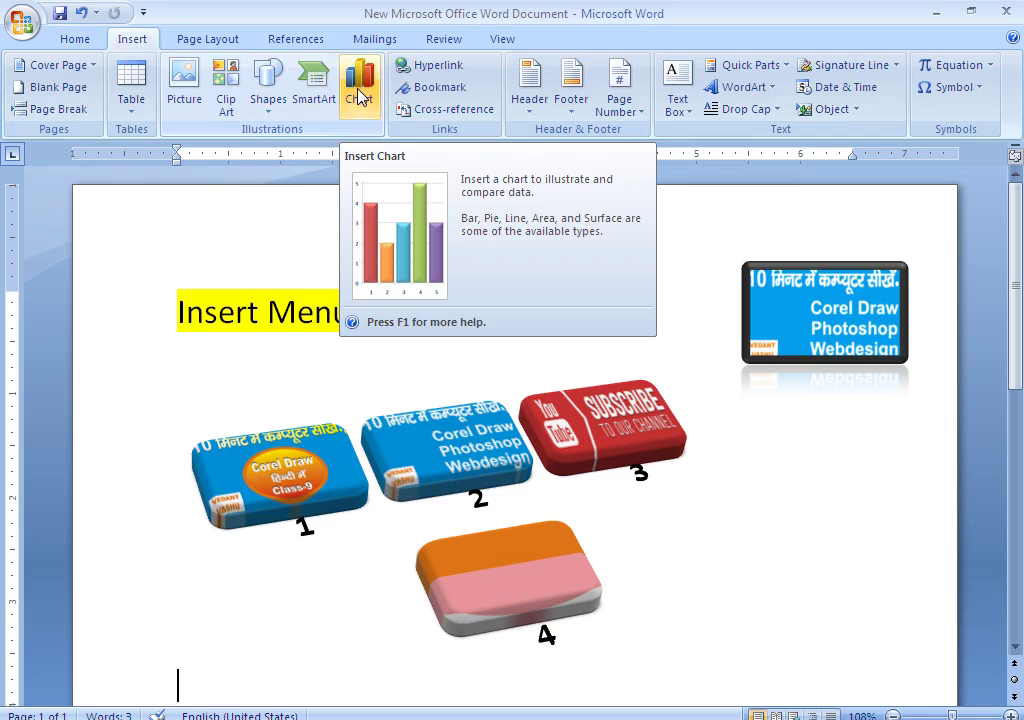
Step: Insert a clustered column chart from the first Column type in Insert Chart
{"action": "left_click", "coordinate": [360, 97]}
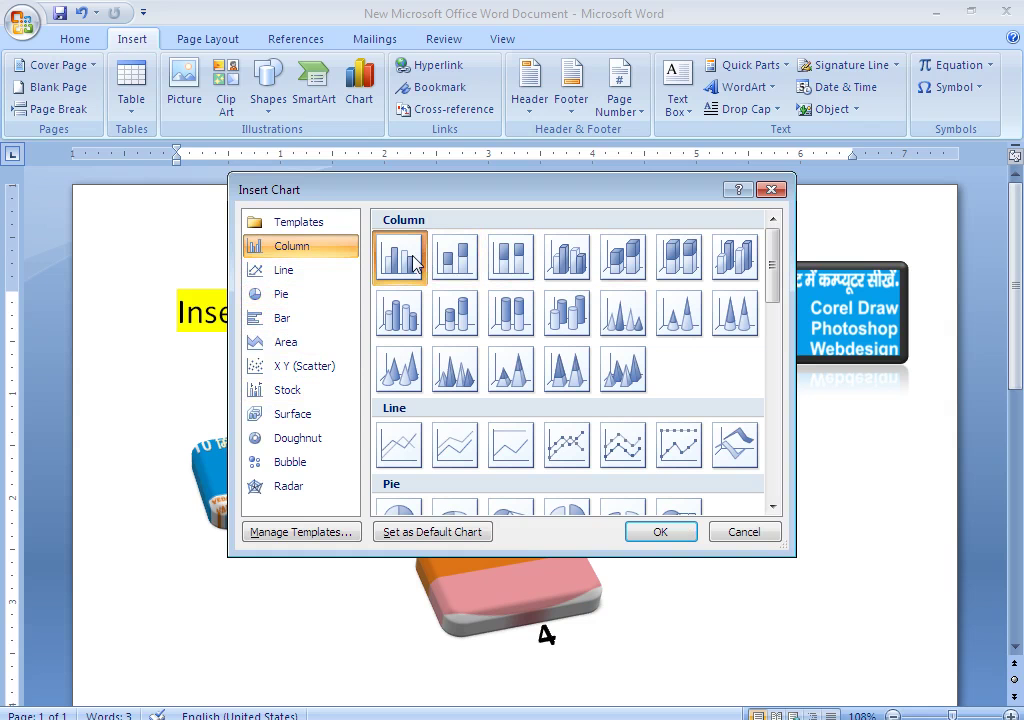
{"action": "left_click", "coordinate": [636, 533]}
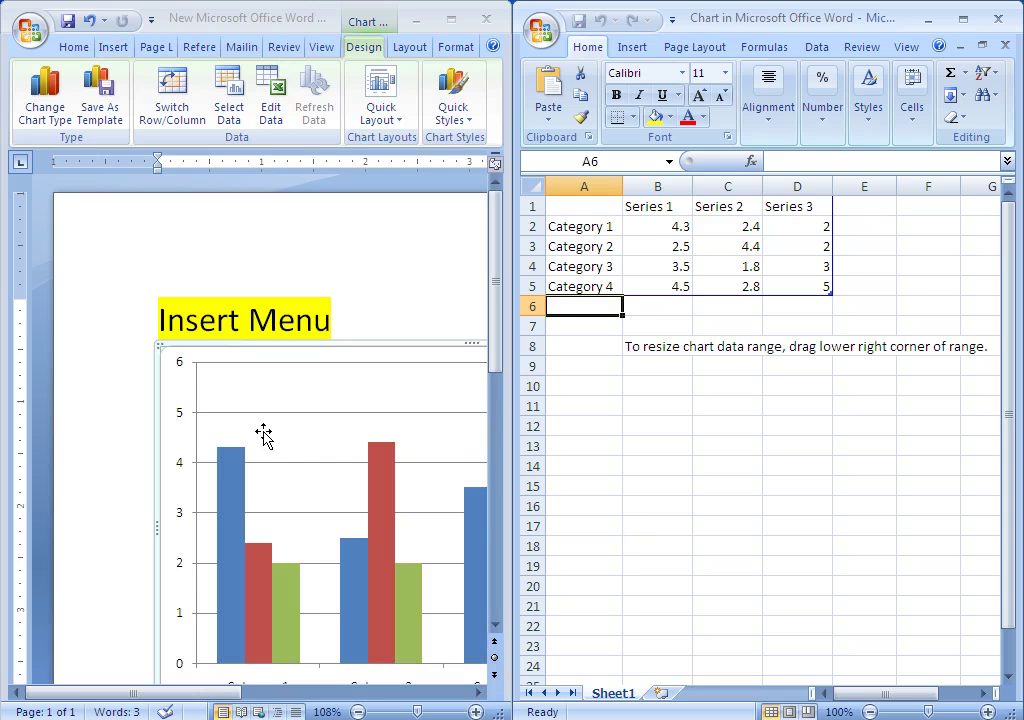
Step: Select the sample data range A1:D5 in the Excel sheet, then close Excel
{"action": "left_click", "coordinate": [584, 205]}
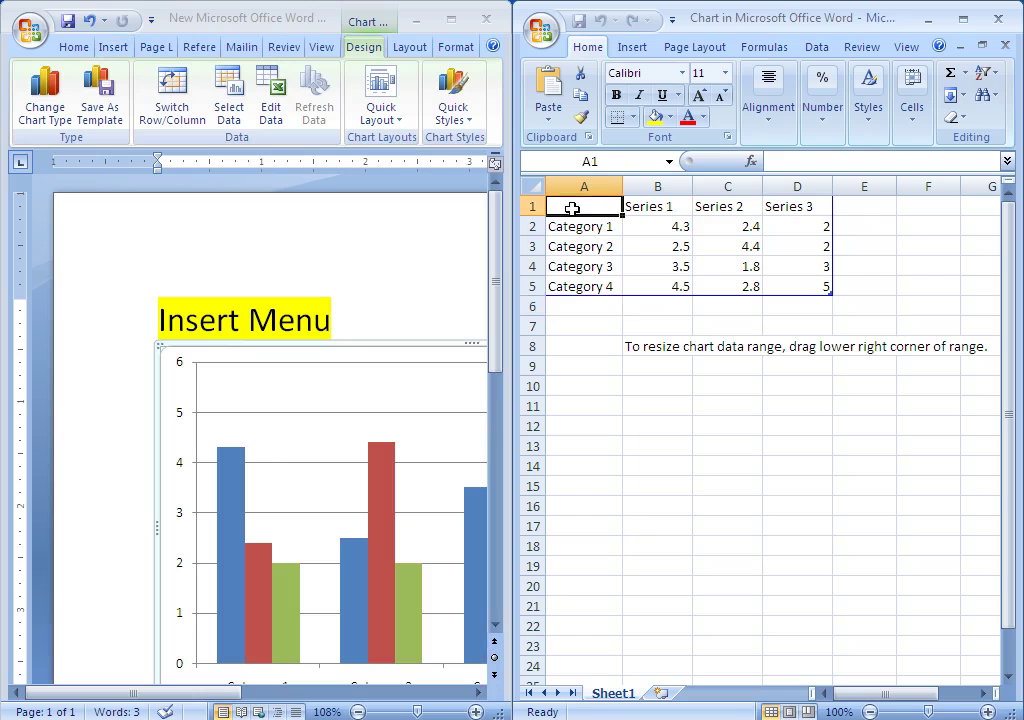
{"action": "mouse_move", "coordinate": [583, 206]}
{"action": "left_mouse_down"}
{"action": "mouse_move", "coordinate": [802, 260]}
{"action": "mouse_move", "coordinate": [827, 293]}
{"action": "left_mouse_up"}
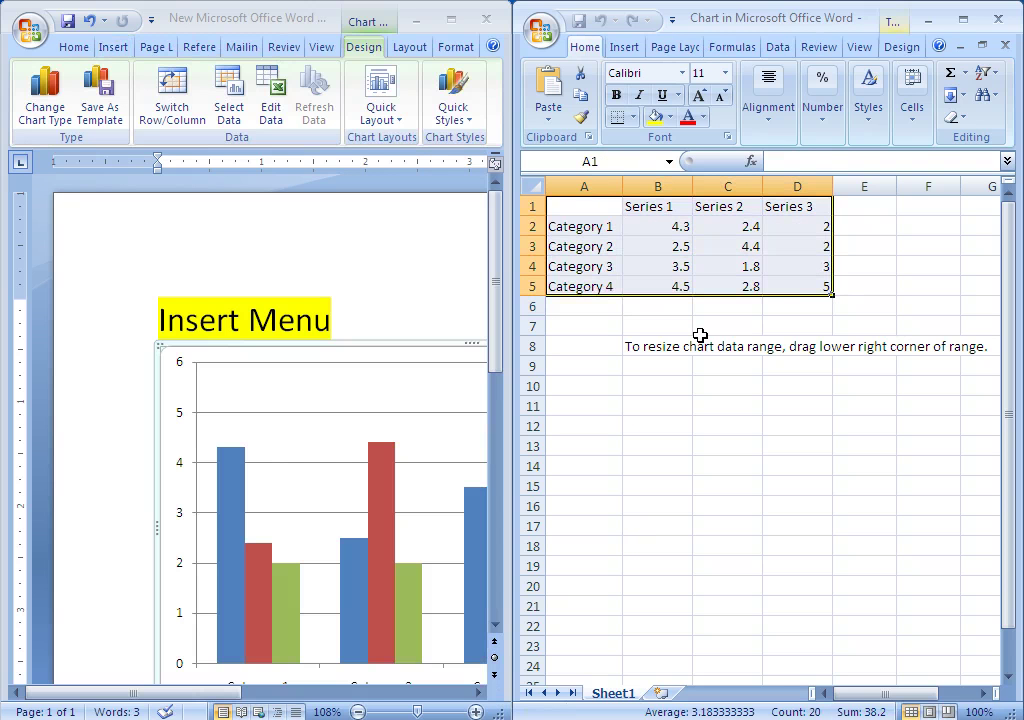
{"action": "key", "text": "Return"}
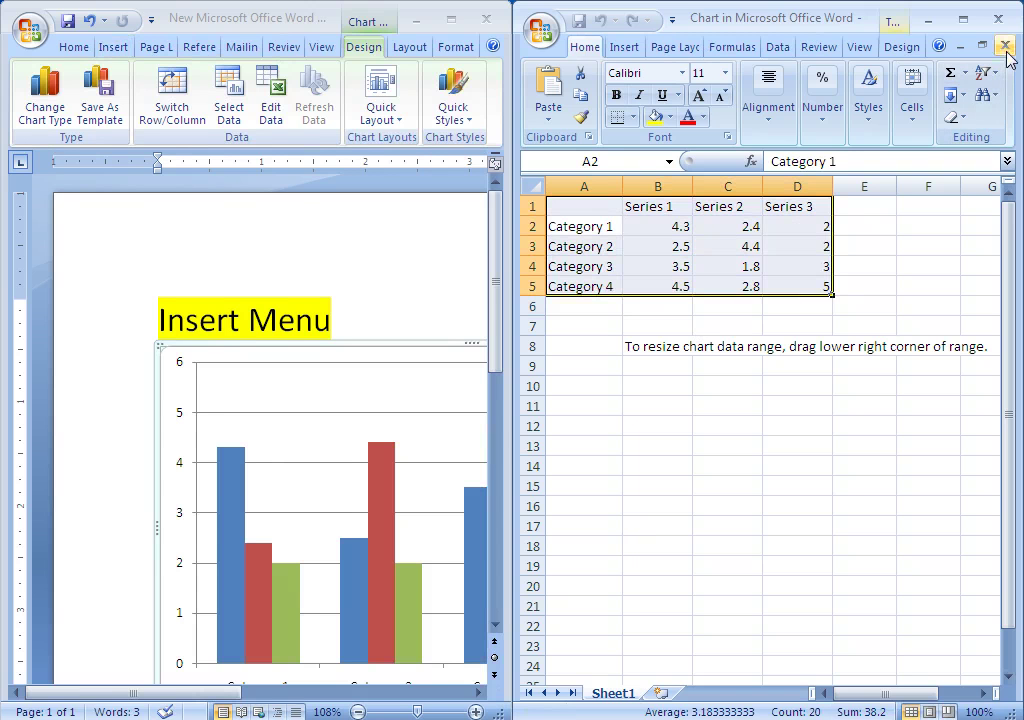
{"action": "left_click", "coordinate": [1005, 48]}
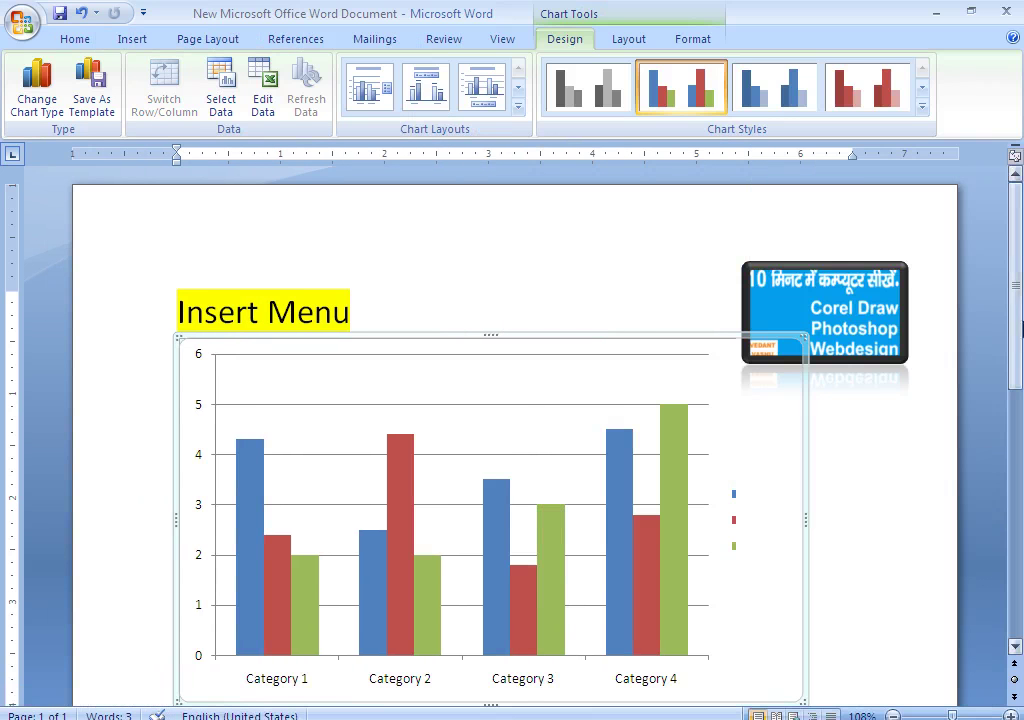
Step: Apply the black-background dark red chart style to the column chart
{"action": "scroll", "coordinate": [999, 414], "scroll_direction": "down", "scroll_amount": 7}
{"action": "scroll", "coordinate": [990, 336], "scroll_direction": "up", "scroll_amount": 4}
{"action": "scroll", "coordinate": [985, 297], "scroll_direction": "up", "scroll_amount": 2}
{"action": "scroll", "coordinate": [985, 300], "scroll_direction": "down", "scroll_amount": 1}
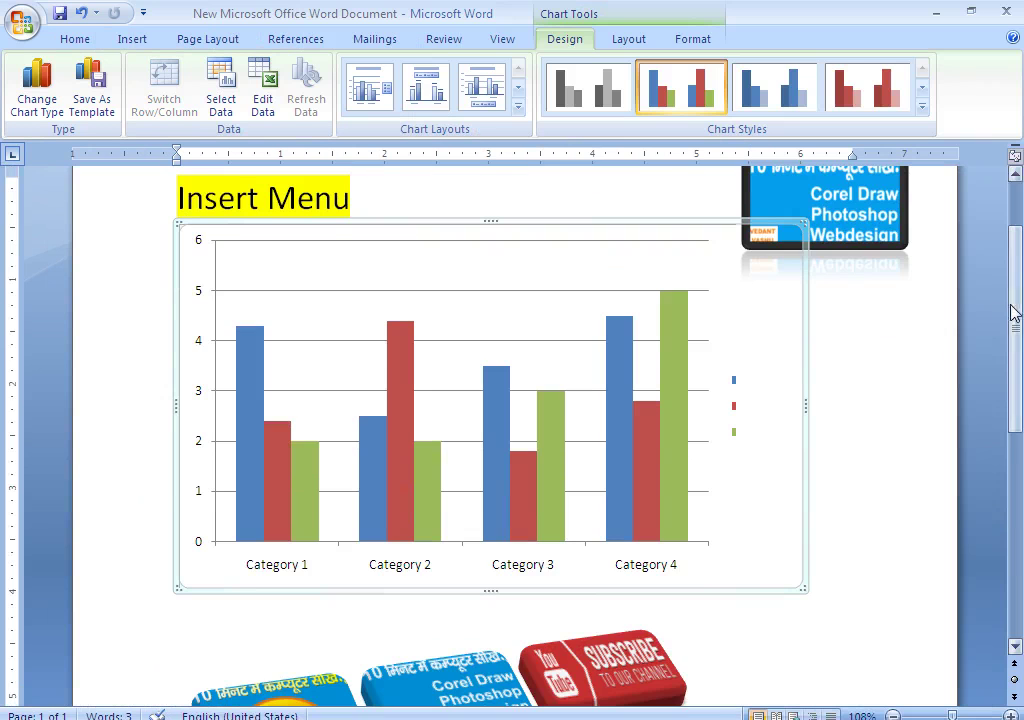
{"action": "left_click_drag", "start_coordinate": [1010, 316], "coordinate": [1000, 245]}
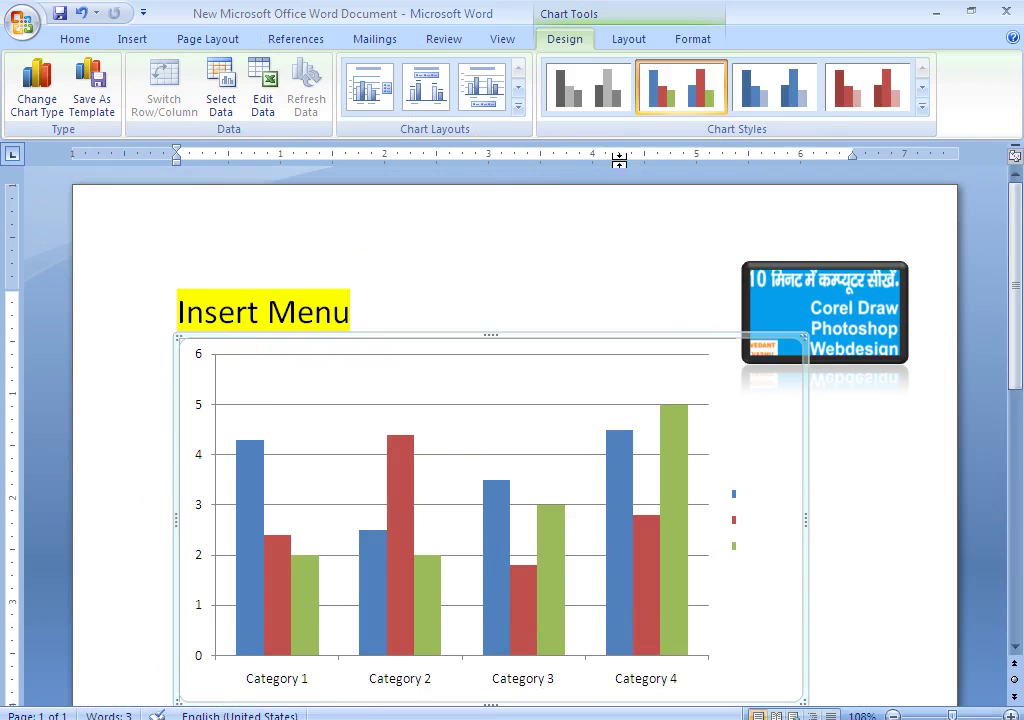
{"action": "left_click", "coordinate": [922, 105]}
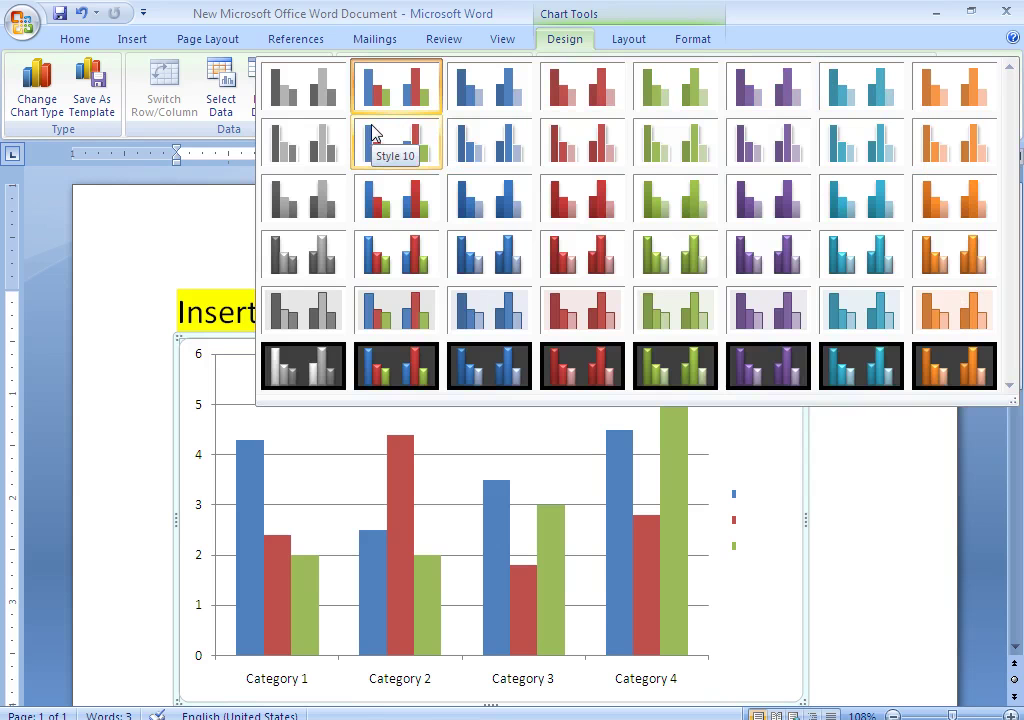
{"action": "left_click", "coordinate": [576, 375]}
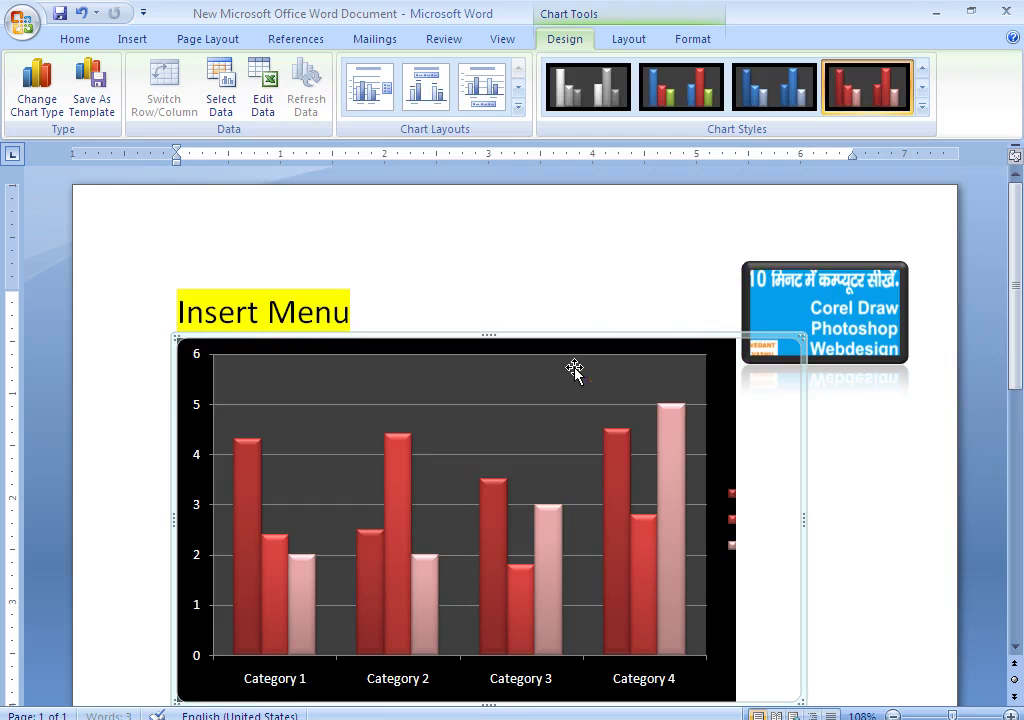
Step: Switch the chart to the green 3-D chart Style 29
{"action": "scroll", "coordinate": [1008, 345], "scroll_direction": "down", "scroll_amount": 3}
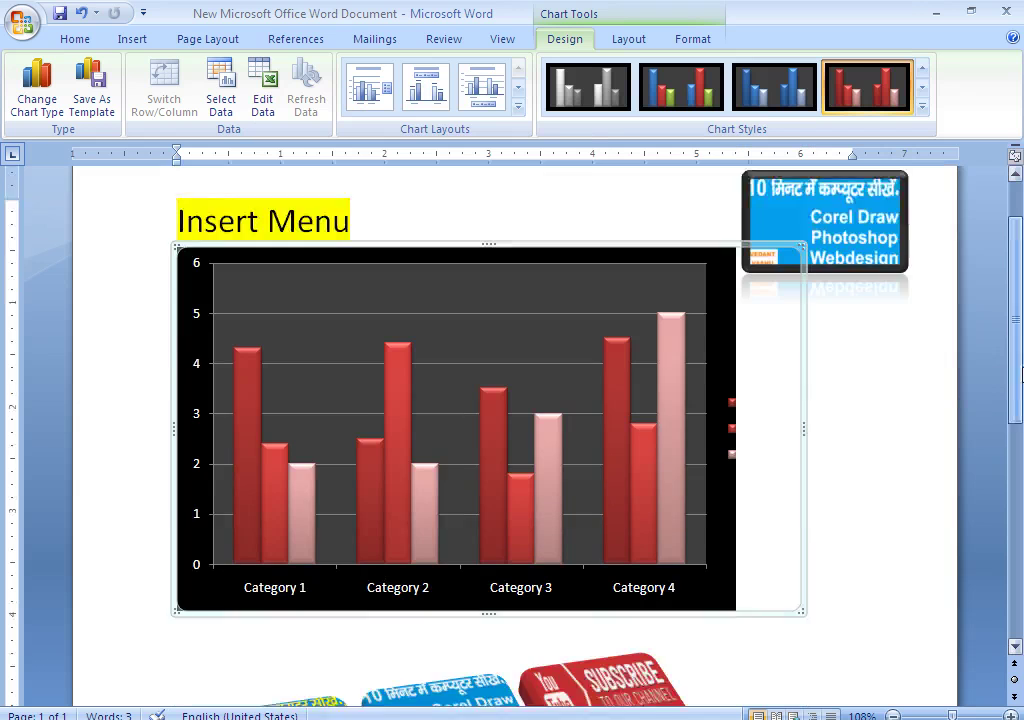
{"action": "scroll", "coordinate": [1012, 360], "scroll_direction": "up", "scroll_amount": 3}
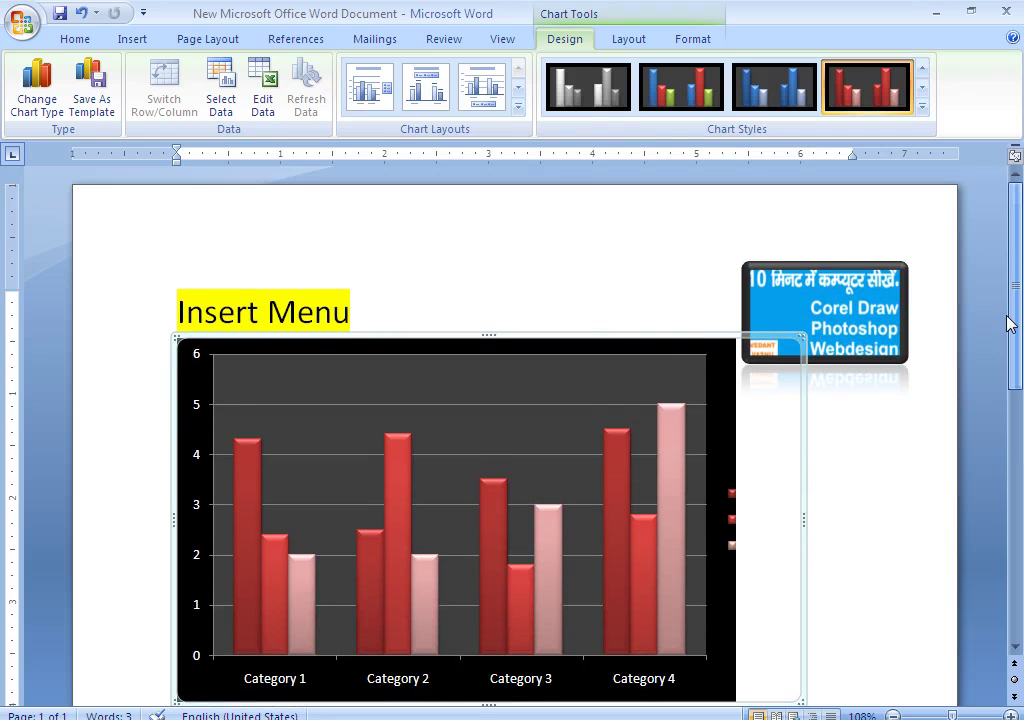
{"action": "left_click", "coordinate": [922, 106]}
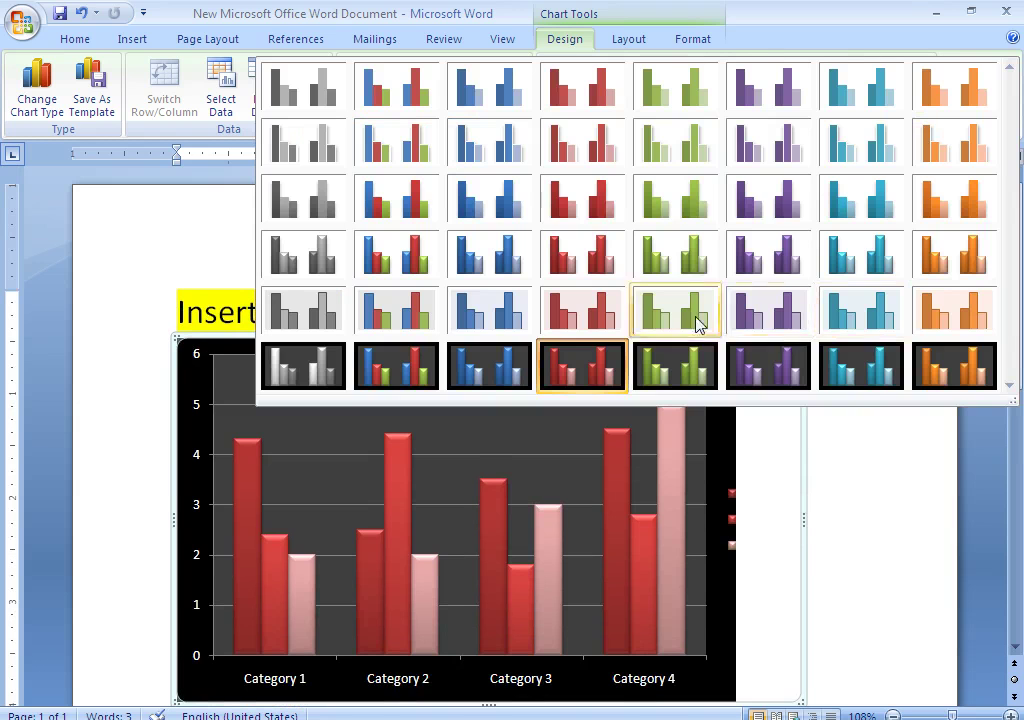
{"action": "left_click", "coordinate": [688, 277]}
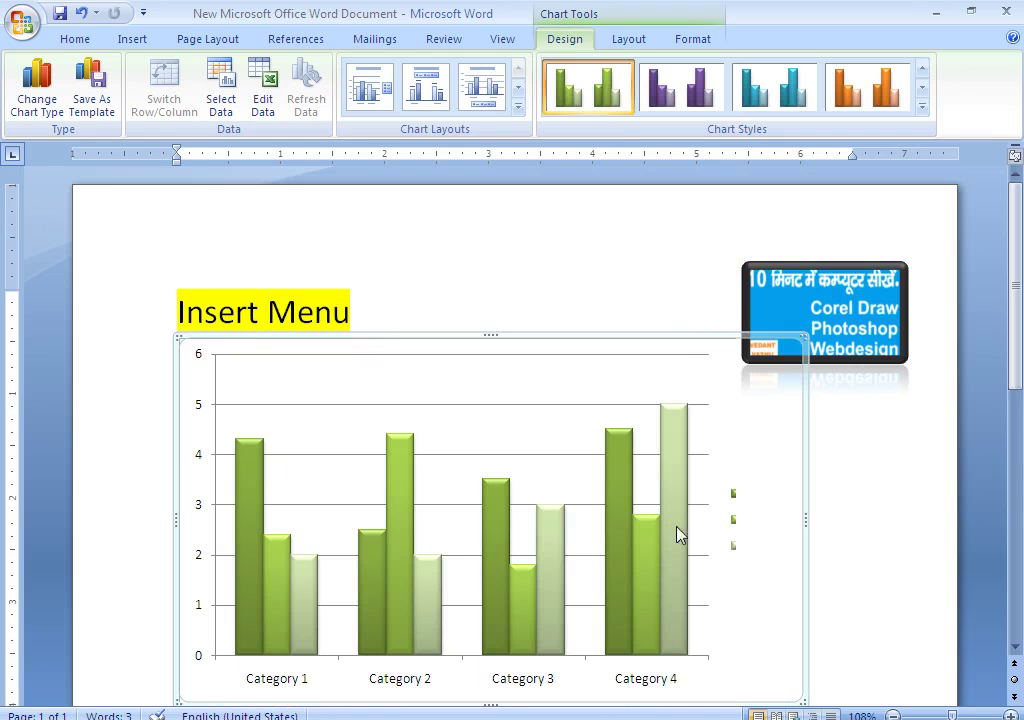
{"action": "scroll", "coordinate": [651, 464], "scroll_direction": "down", "scroll_amount": 1}
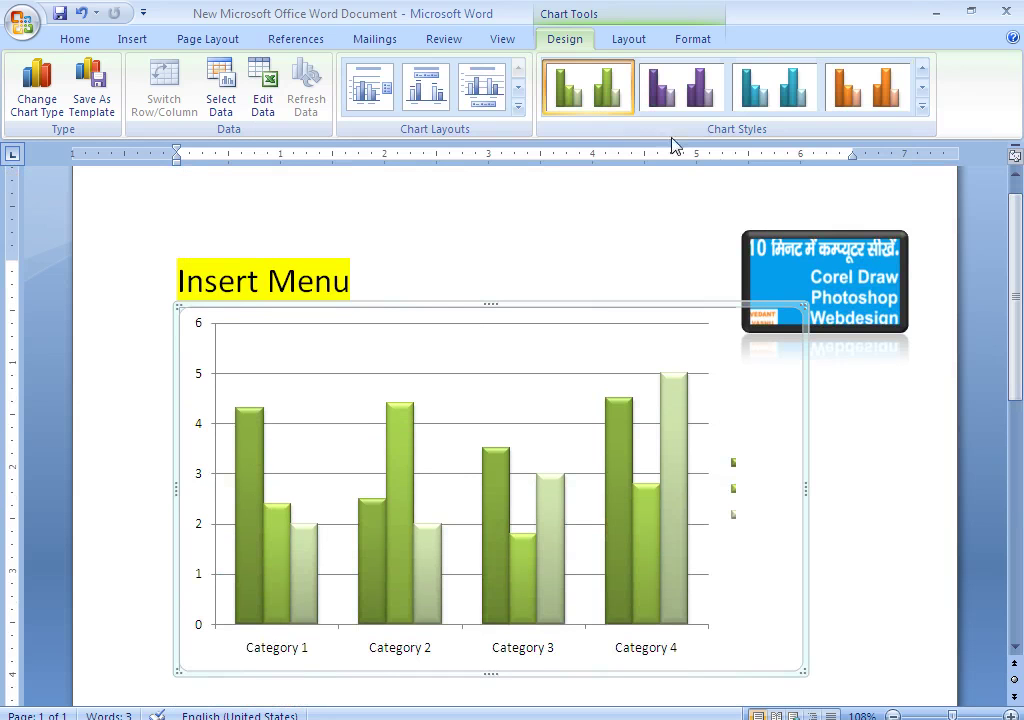
{"action": "left_click", "coordinate": [922, 107]}
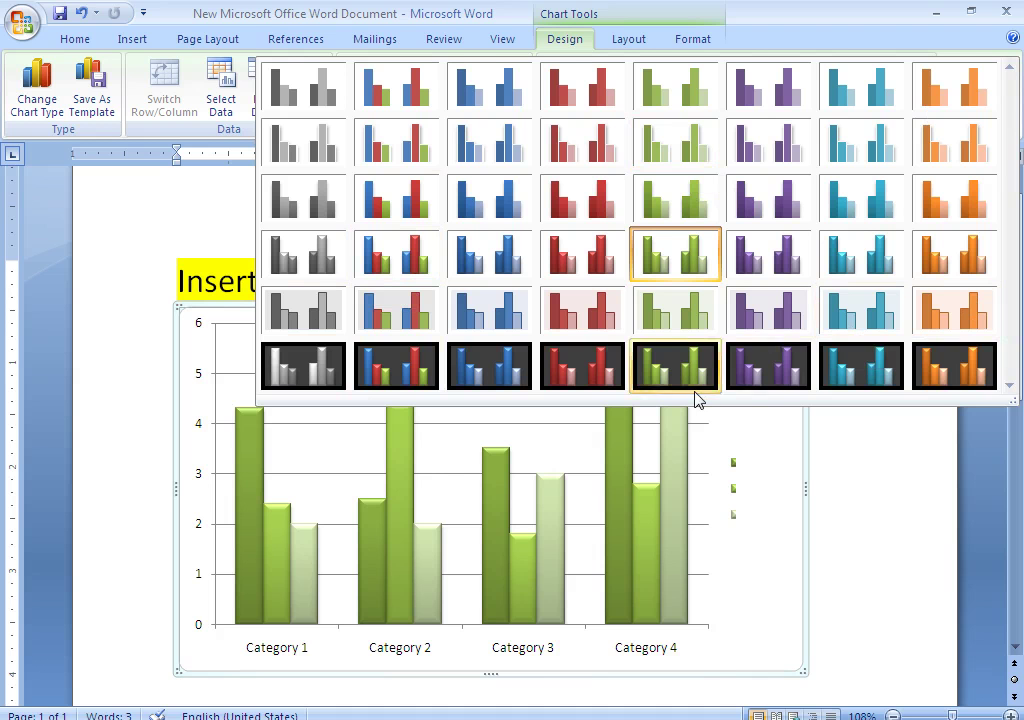
Step: Apply the black-background purple 3-D chart style and shrink the chart beside the heading
{"action": "left_click", "coordinate": [771, 384]}
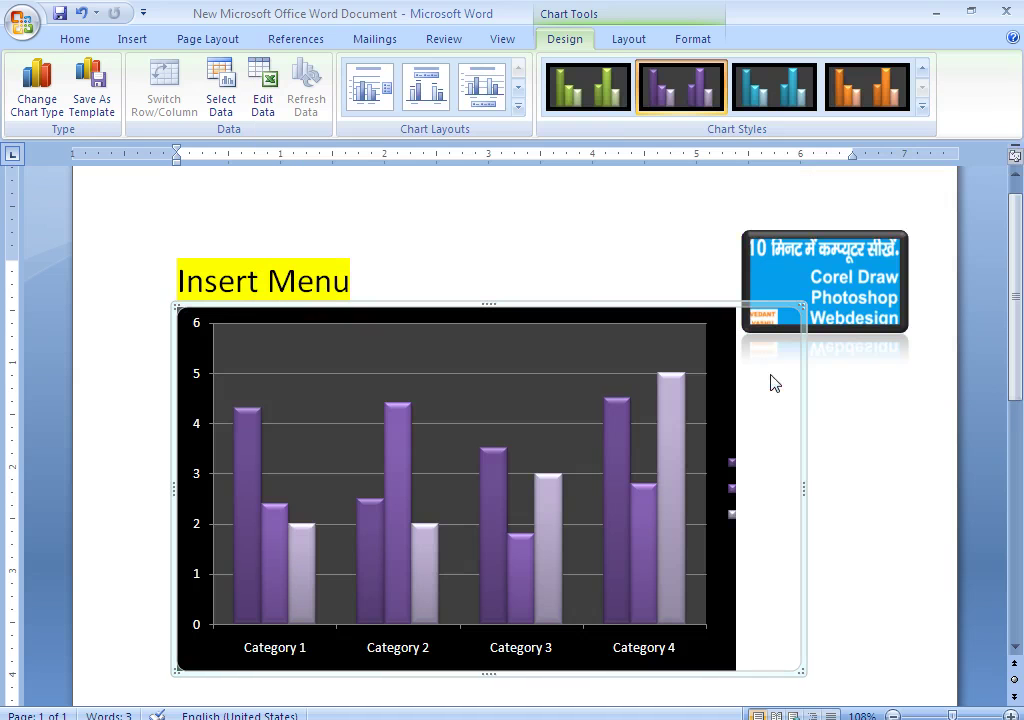
{"action": "mouse_move", "coordinate": [1016, 275]}
{"action": "left_mouse_down"}
{"action": "mouse_move", "coordinate": [1018, 425]}
{"action": "mouse_move", "coordinate": [1008, 256]}
{"action": "left_mouse_up"}
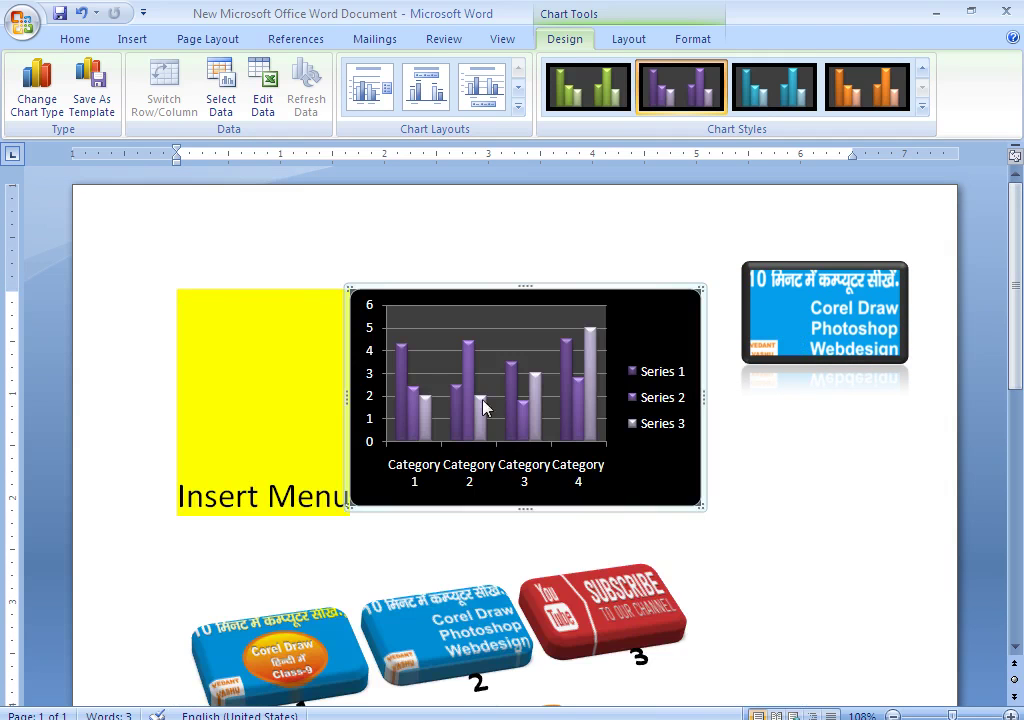
{"action": "left_click", "coordinate": [743, 574]}
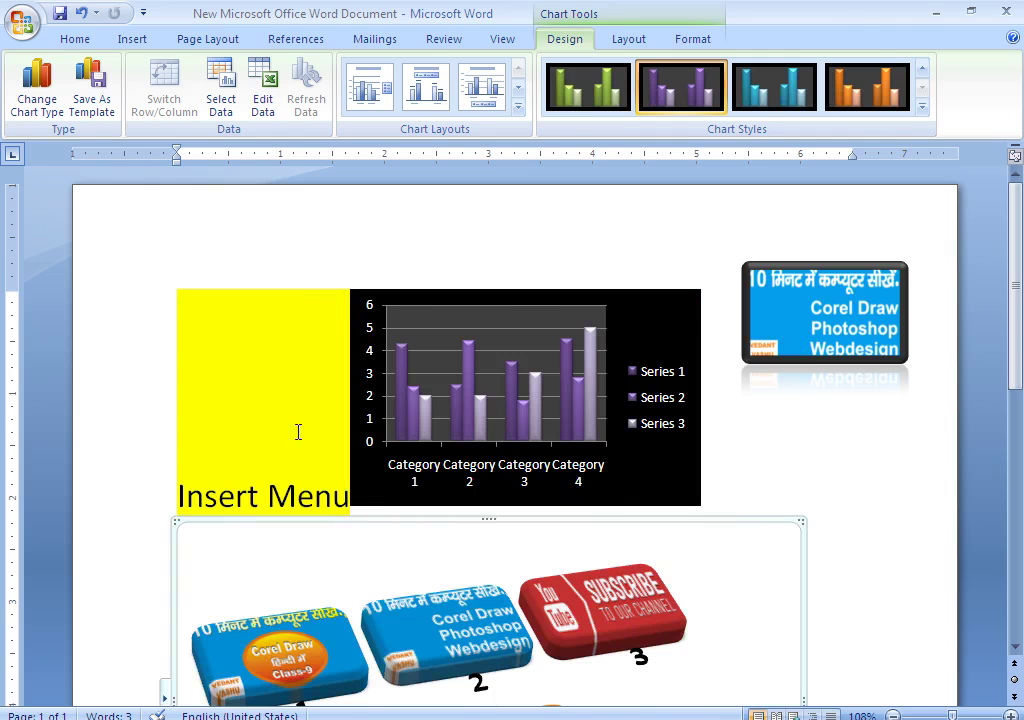
Step: Place the cursor after the Insert Menu heading and edit the starburst's Opening text
{"action": "left_click", "coordinate": [307, 369]}
{"action": "left_click", "coordinate": [314, 345]}
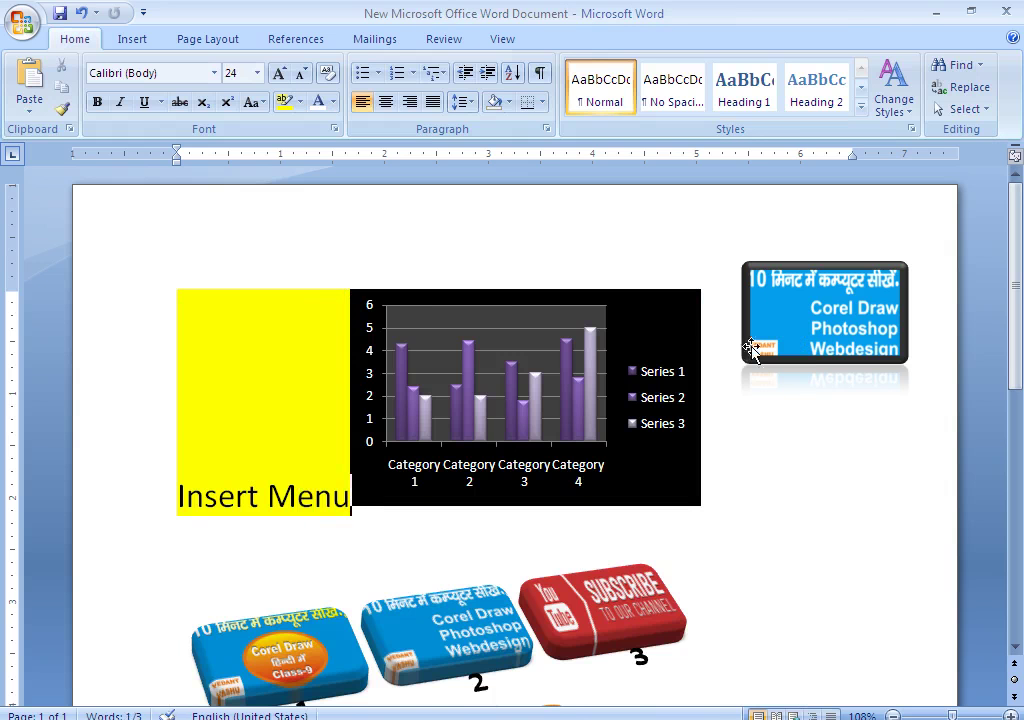
{"action": "scroll", "coordinate": [1018, 362], "scroll_direction": "down", "scroll_amount": 1}
{"action": "left_click_drag", "start_coordinate": [1018, 362], "coordinate": [1008, 592]}
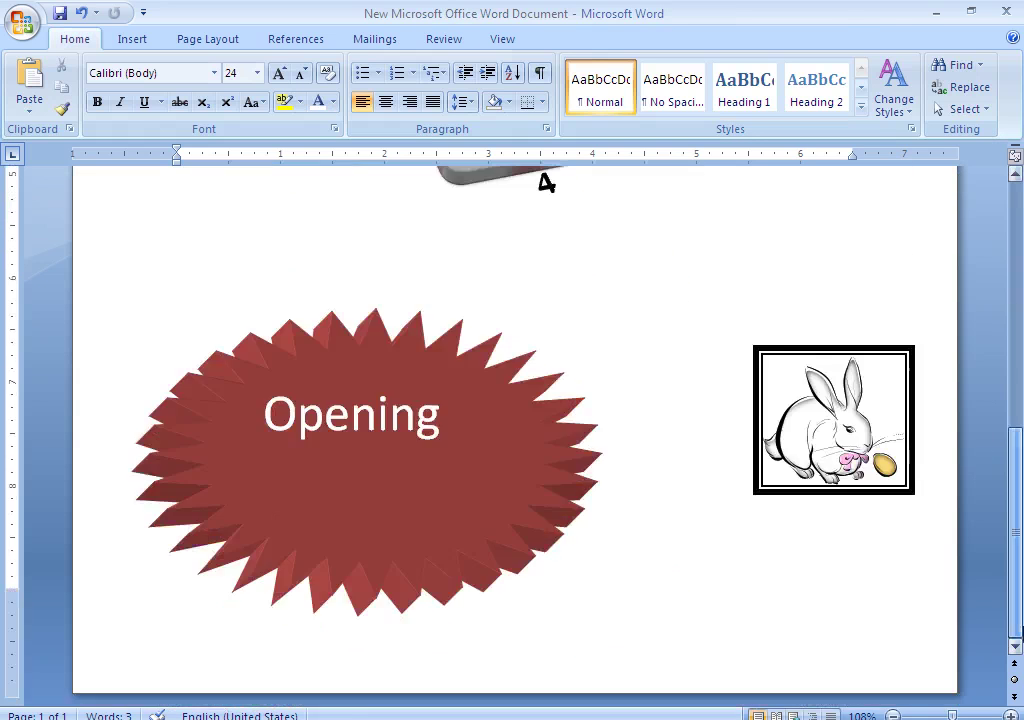
{"action": "left_click", "coordinate": [350, 498]}
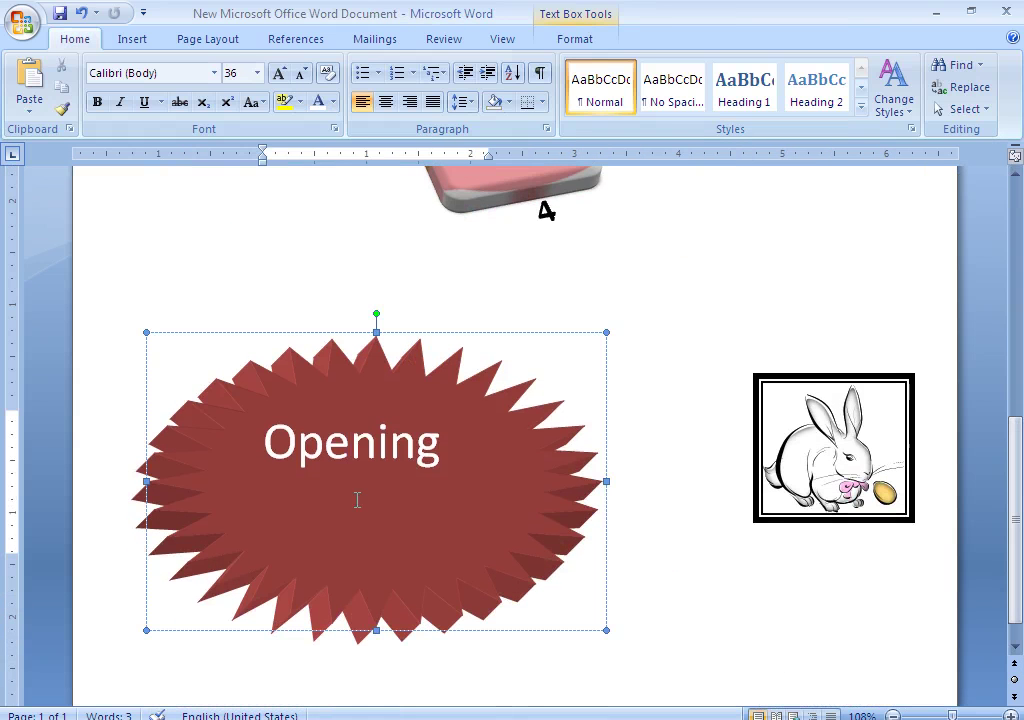
{"action": "key", "text": "Delete"}
{"action": "key", "text": "End"}
{"action": "left_click", "coordinate": [535, 383]}
Step: Delete the starburst's text and then the starburst shape itself
{"action": "left_click", "coordinate": [260, 422]}
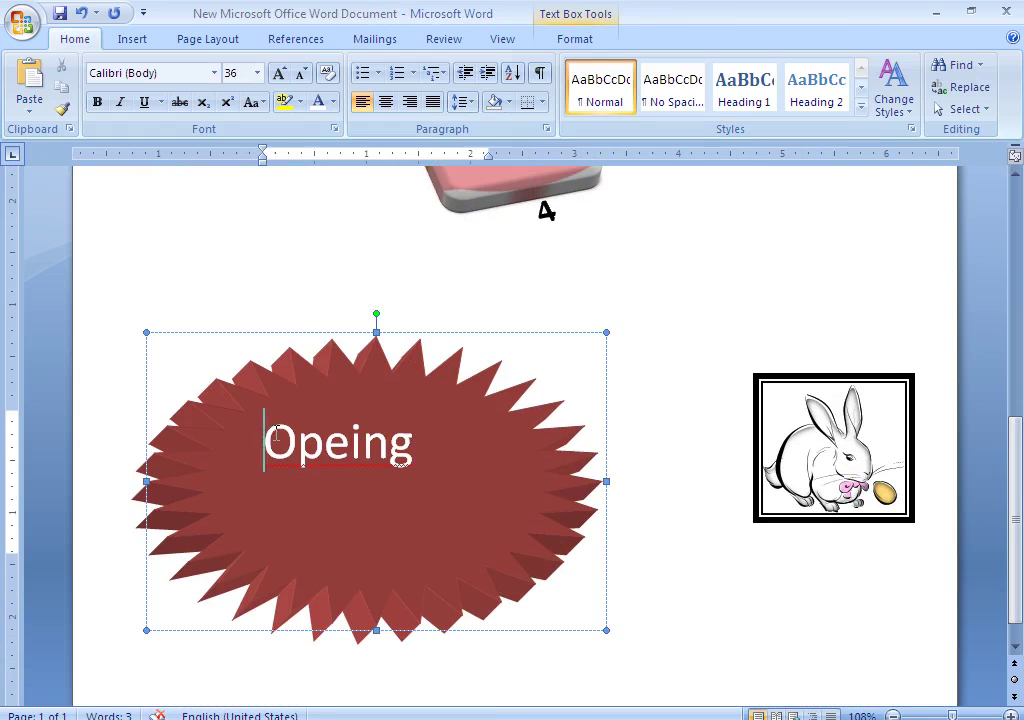
{"action": "key", "text": "Delete"}
{"action": "key", "text": "Delete"}
{"action": "key", "text": "Delete"}
{"action": "key", "text": "Delete"}
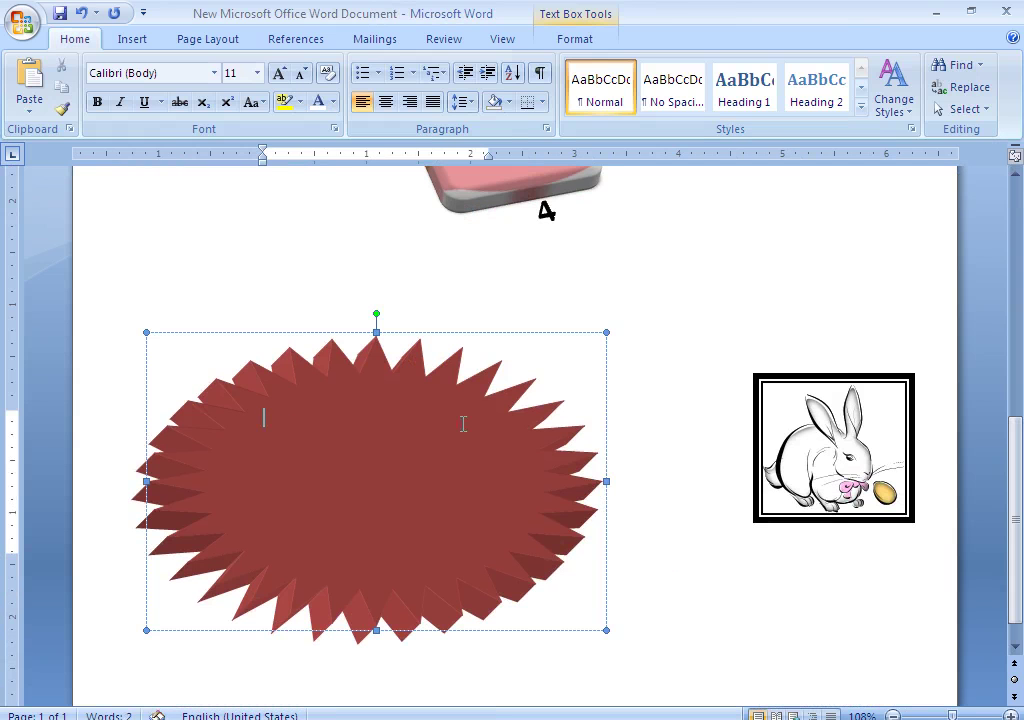
{"action": "left_click", "coordinate": [540, 452]}
{"action": "key", "text": "Delete"}
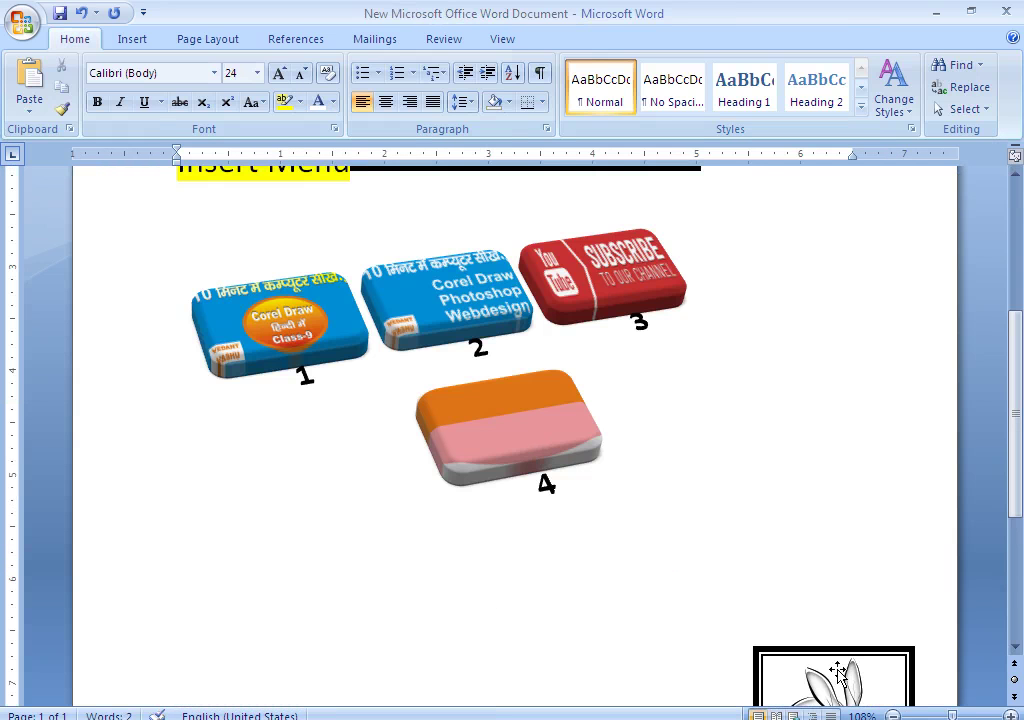
{"action": "left_click", "coordinate": [839, 662]}
{"action": "key", "text": "Delete"}
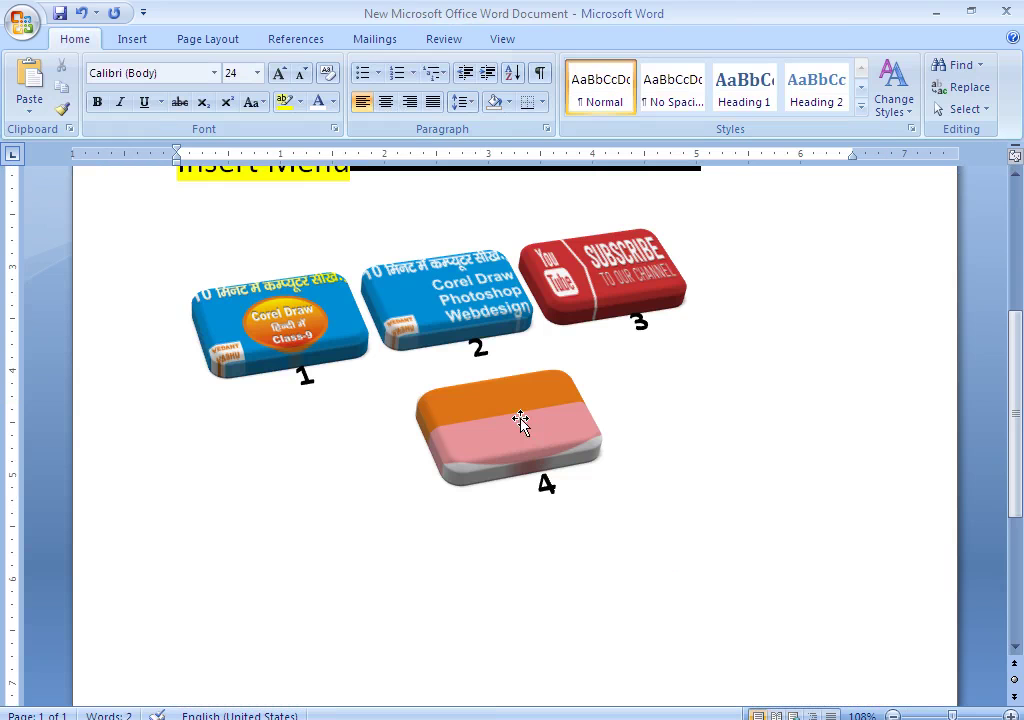
Step: Copy the orange-and-pink eraser 4 picture from the graphic
{"action": "left_click", "coordinate": [521, 420]}
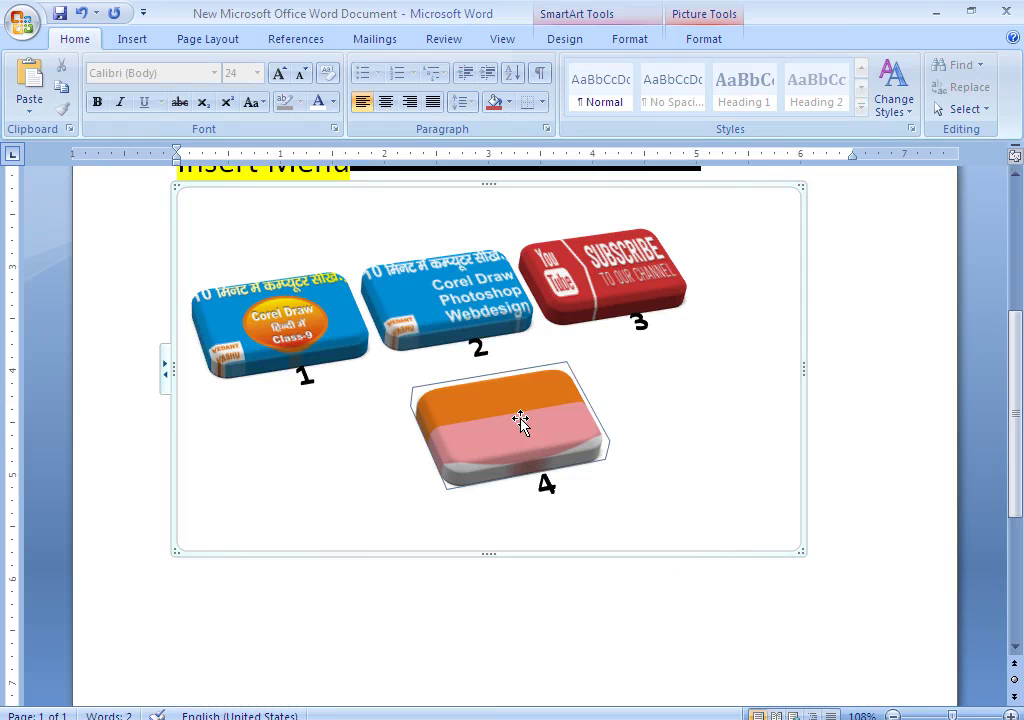
{"action": "right_click", "coordinate": [511, 331]}
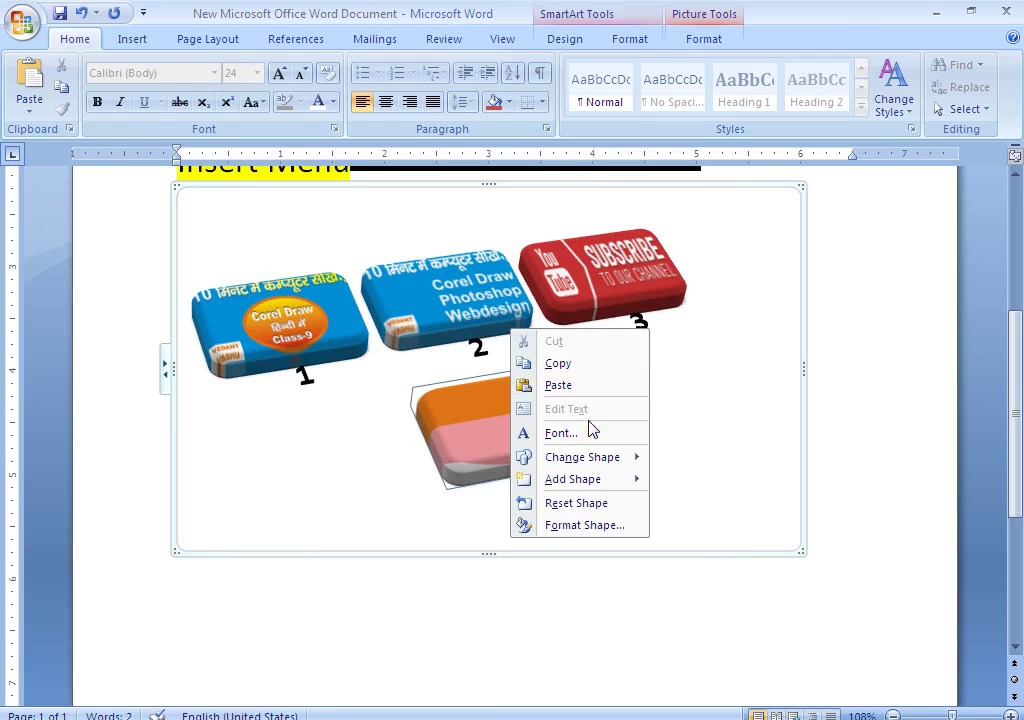
{"action": "left_click", "coordinate": [597, 364]}
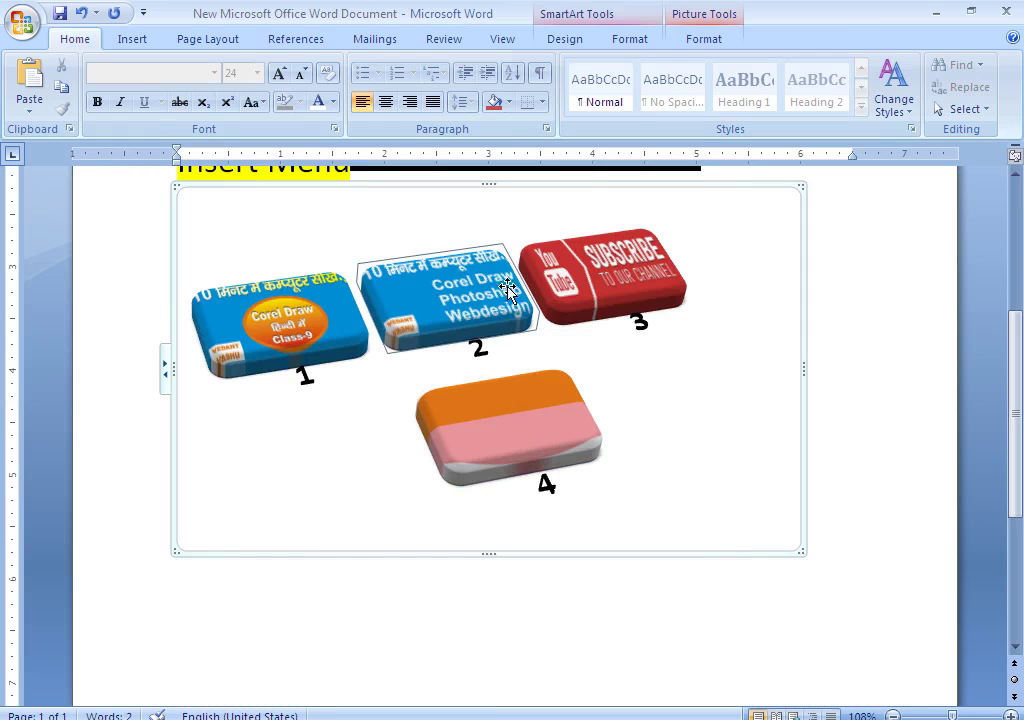
{"action": "left_click", "coordinate": [891, 267]}
{"action": "left_click", "coordinate": [1016, 177]}
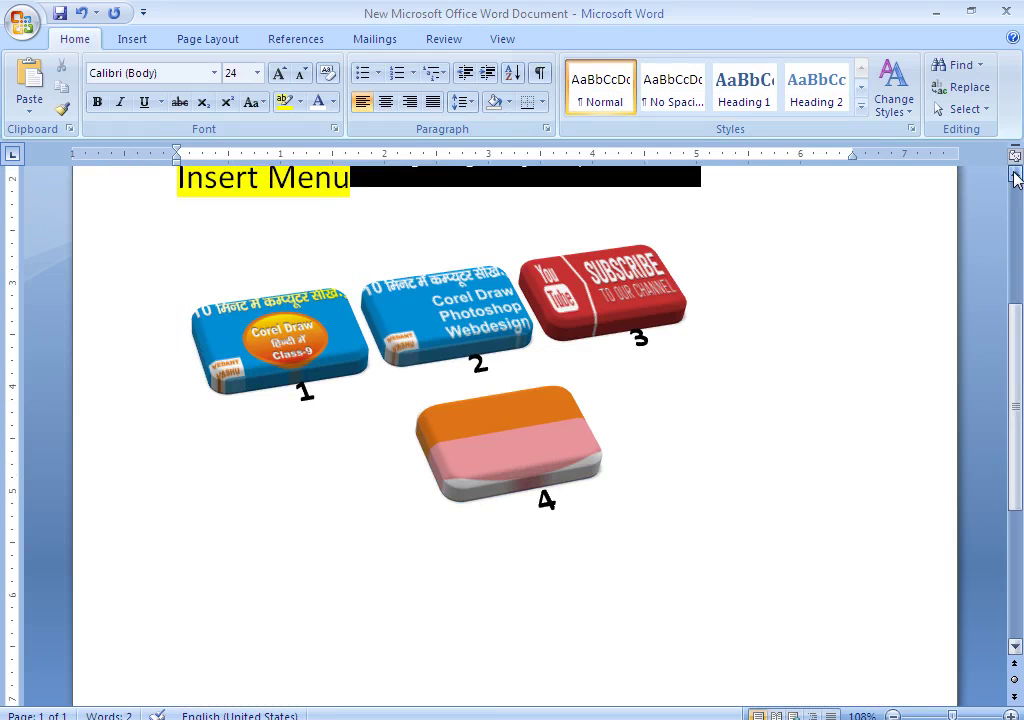
Step: Select all the document content with Ctrl+A and delete it
{"action": "scroll", "coordinate": [1016, 177], "scroll_direction": "up", "scroll_amount": 2}
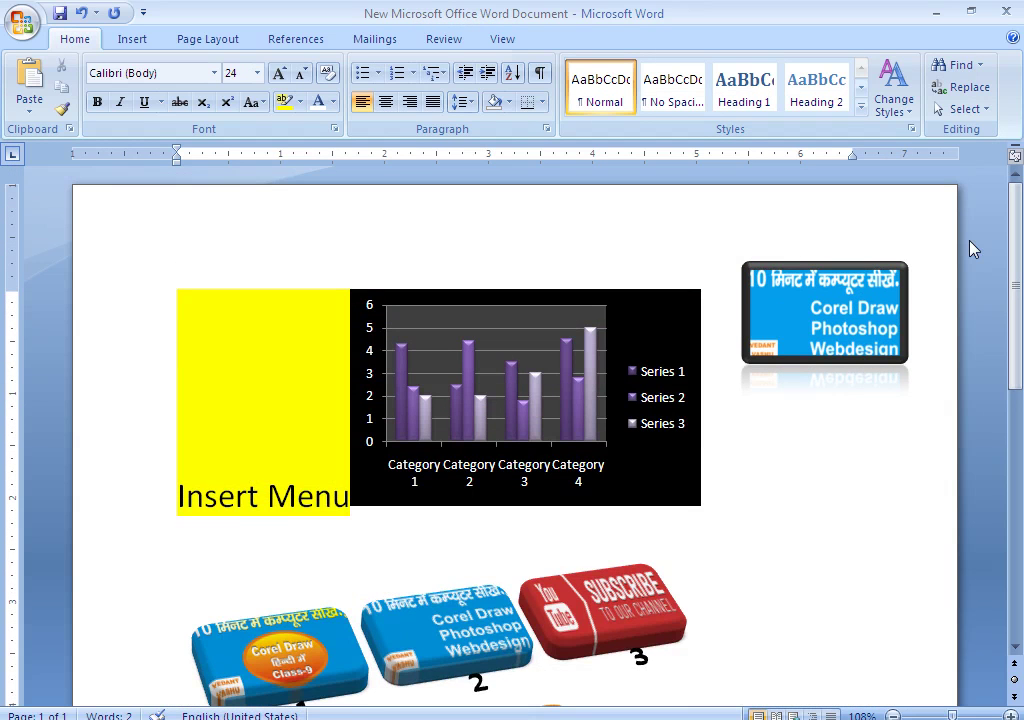
{"action": "key", "text": "ctrl+a"}
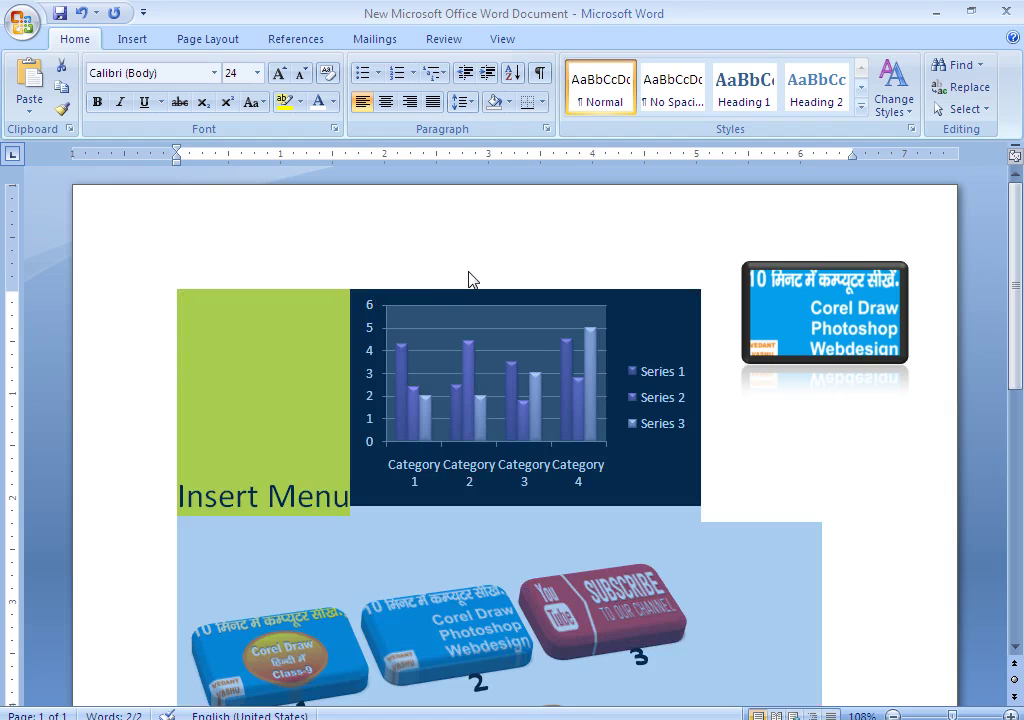
{"action": "key", "text": "ctrl+a"}
{"action": "key", "text": "Delete"}
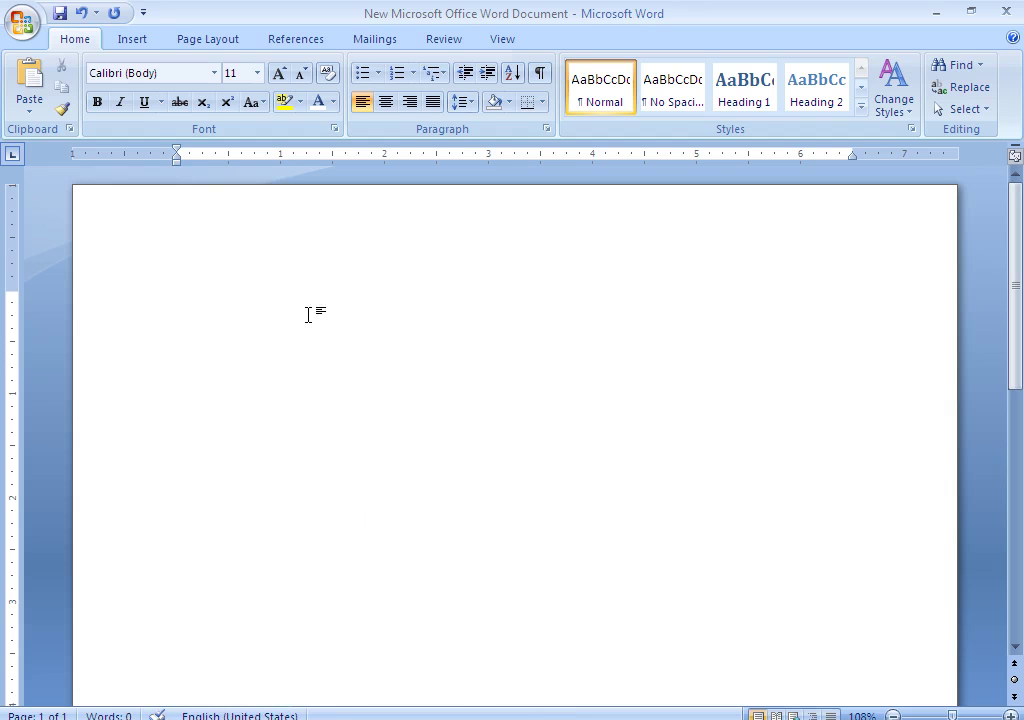
Step: Insert a Radial Cycle SmartArt diagram from the Cycle category
{"action": "left_click", "coordinate": [132, 40]}
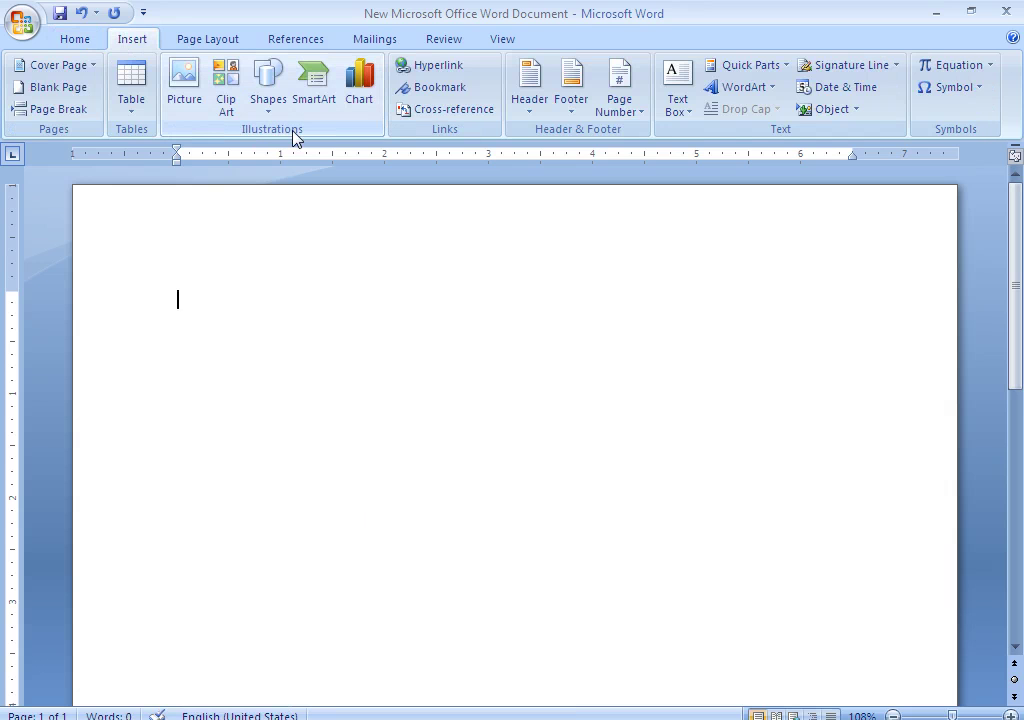
{"action": "left_click", "coordinate": [312, 78]}
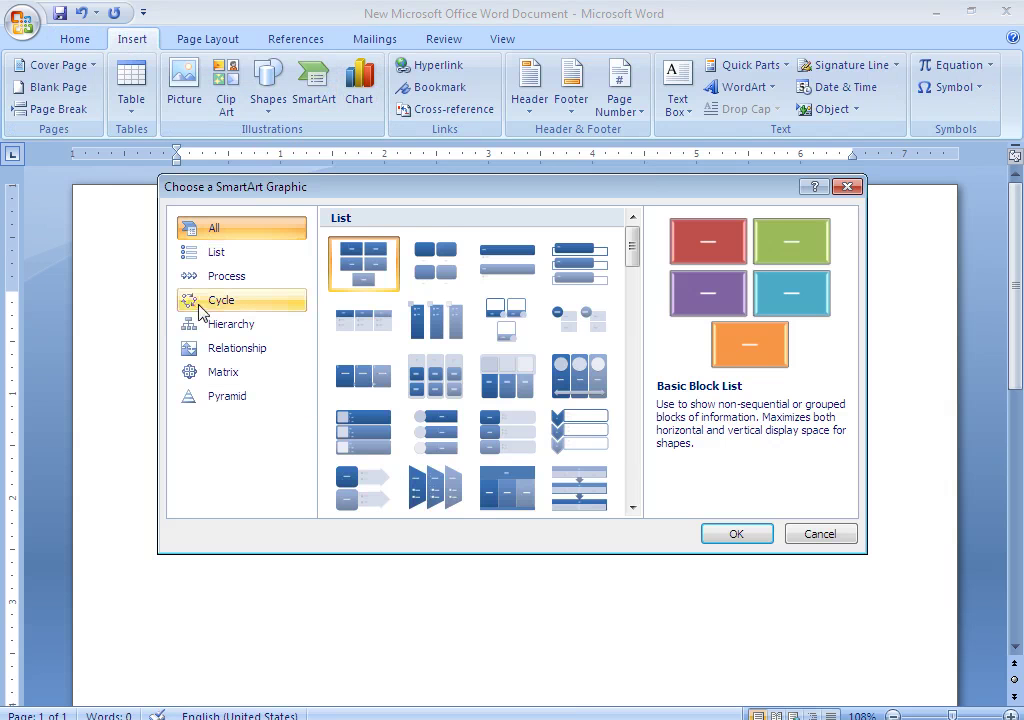
{"action": "left_click", "coordinate": [199, 262]}
{"action": "left_click", "coordinate": [199, 283]}
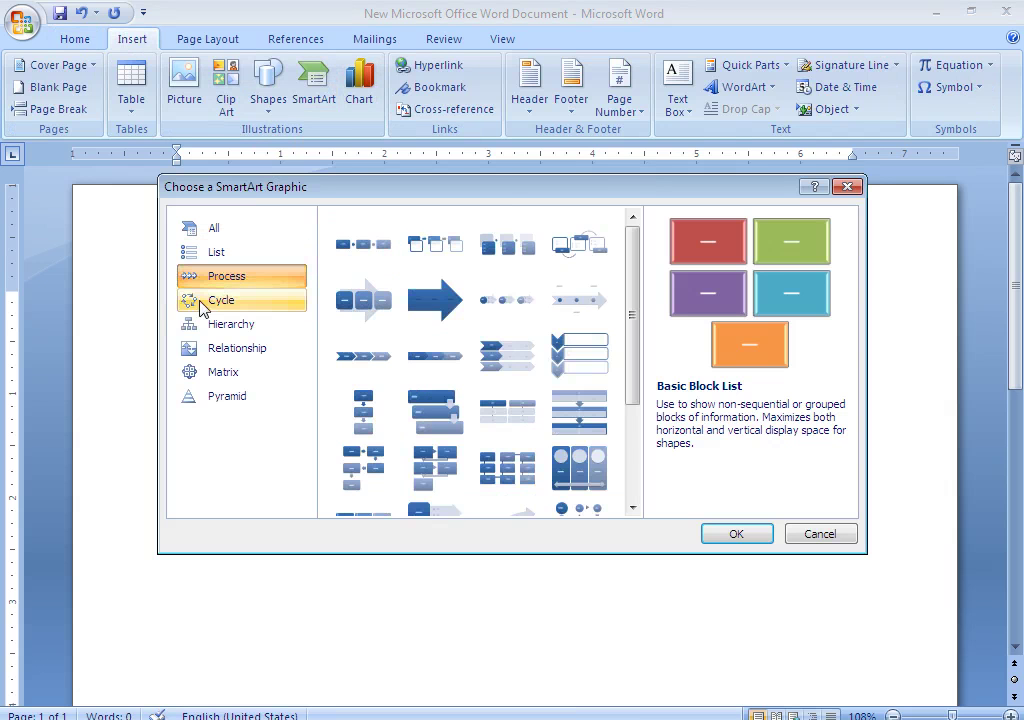
{"action": "left_click", "coordinate": [201, 299]}
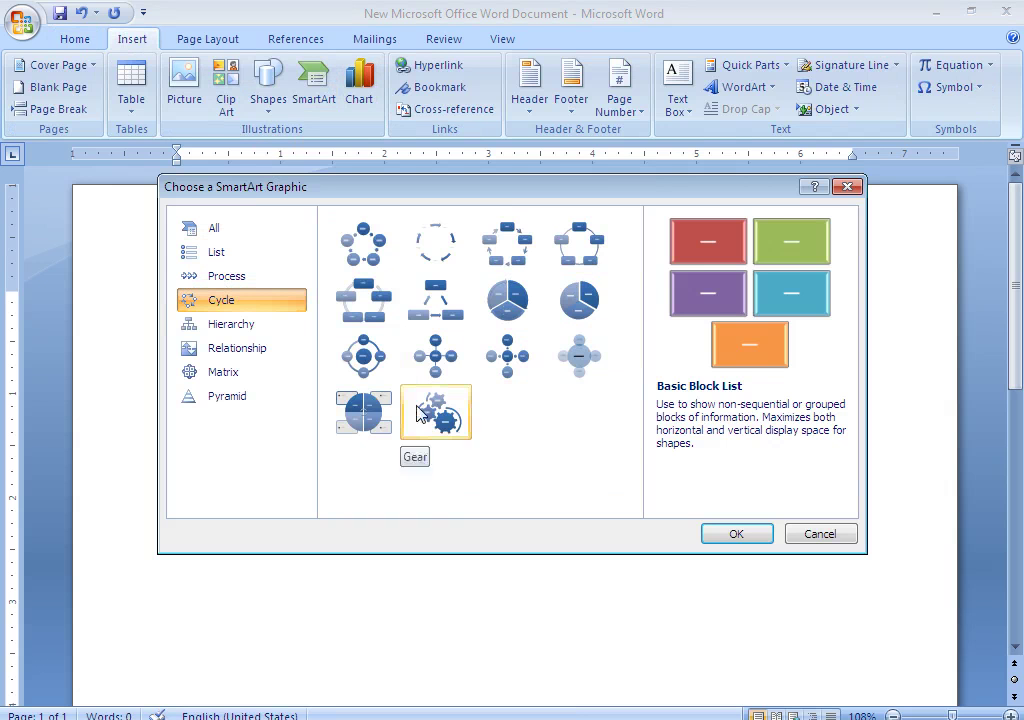
{"action": "left_click", "coordinate": [363, 355]}
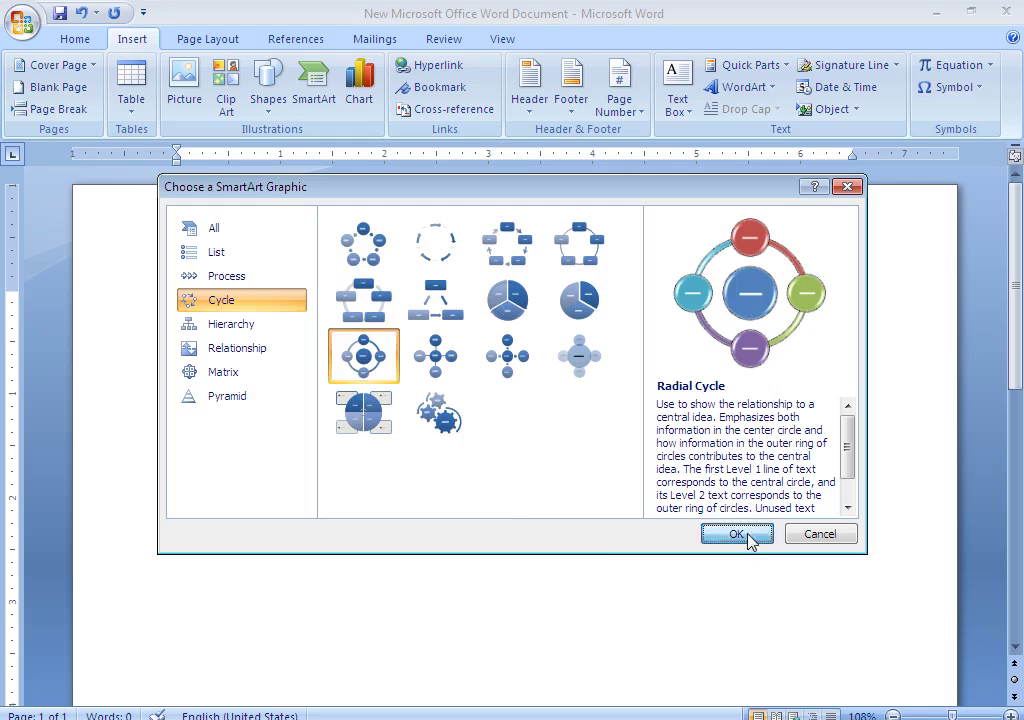
{"action": "left_click", "coordinate": [754, 538]}
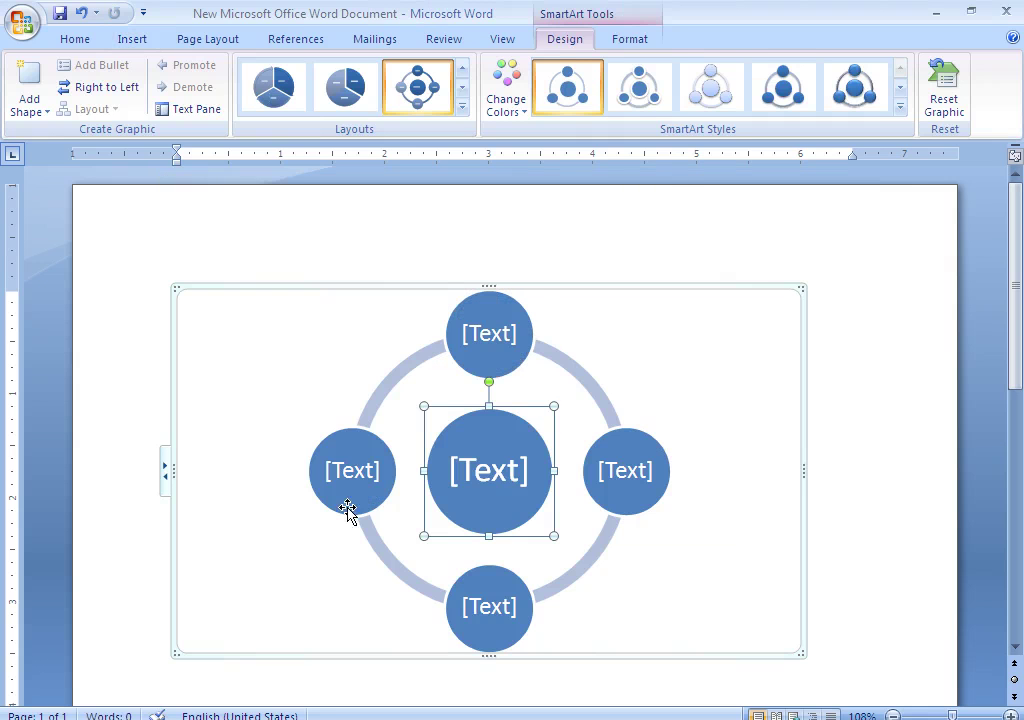
Step: Label the outer circles 1, 2, 3, 4 and the centre circle H2O
{"action": "left_click", "coordinate": [487, 334]}
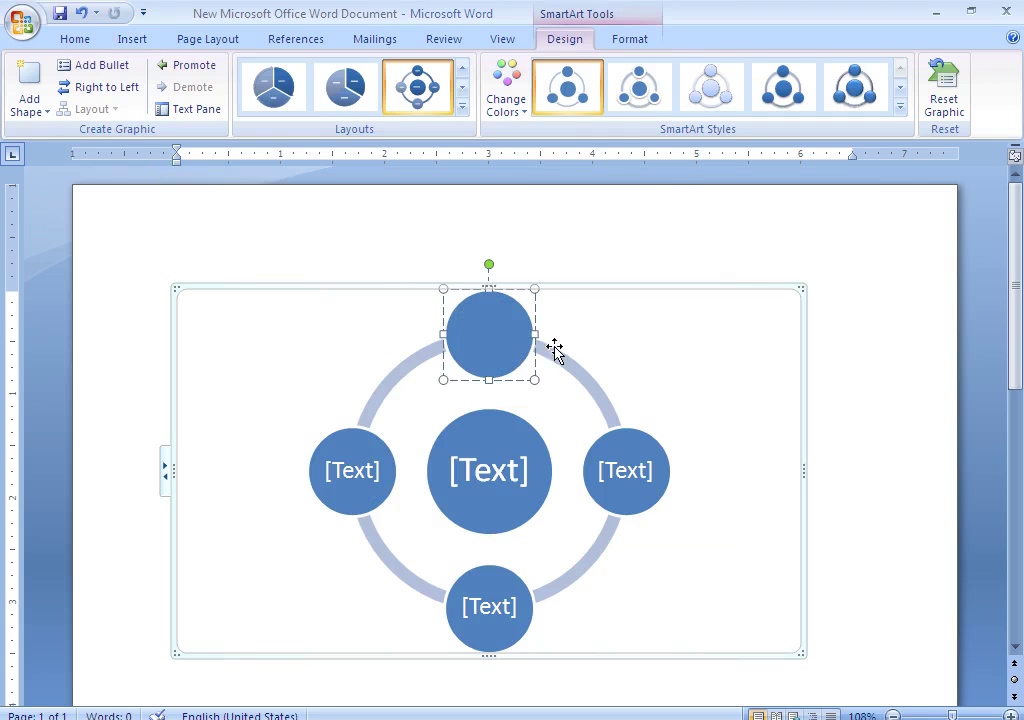
{"action": "type", "text": "1"}
{"action": "left_click", "coordinate": [650, 478]}
{"action": "type", "text": "2"}
{"action": "left_click", "coordinate": [507, 604]}
{"action": "type", "text": "3"}
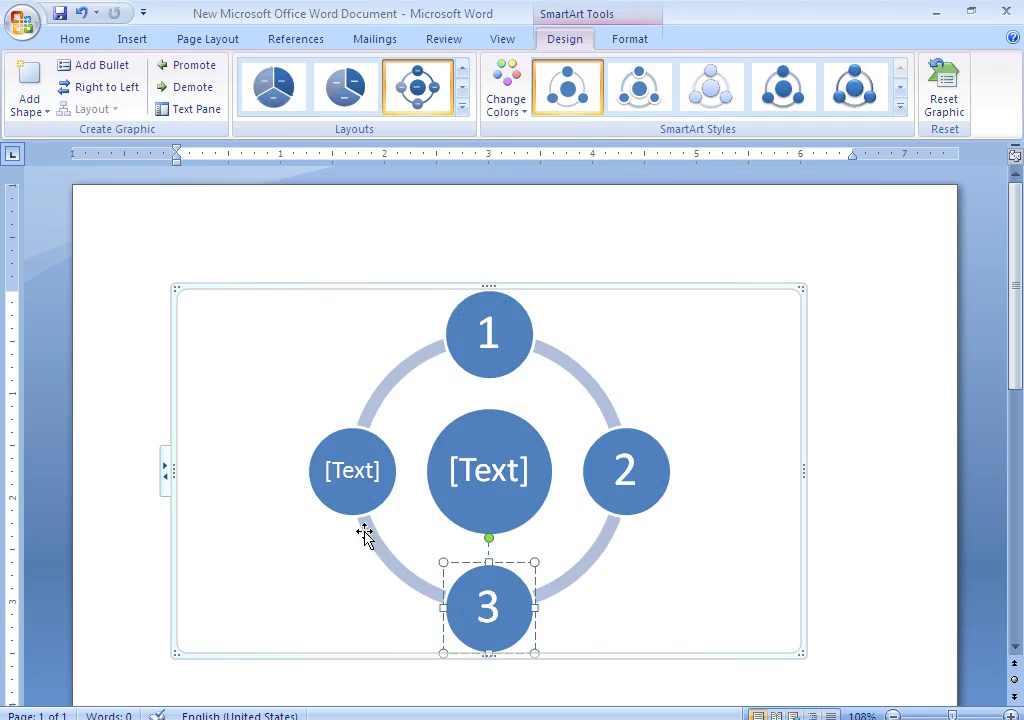
{"action": "left_click", "coordinate": [363, 487]}
{"action": "type", "text": "4"}
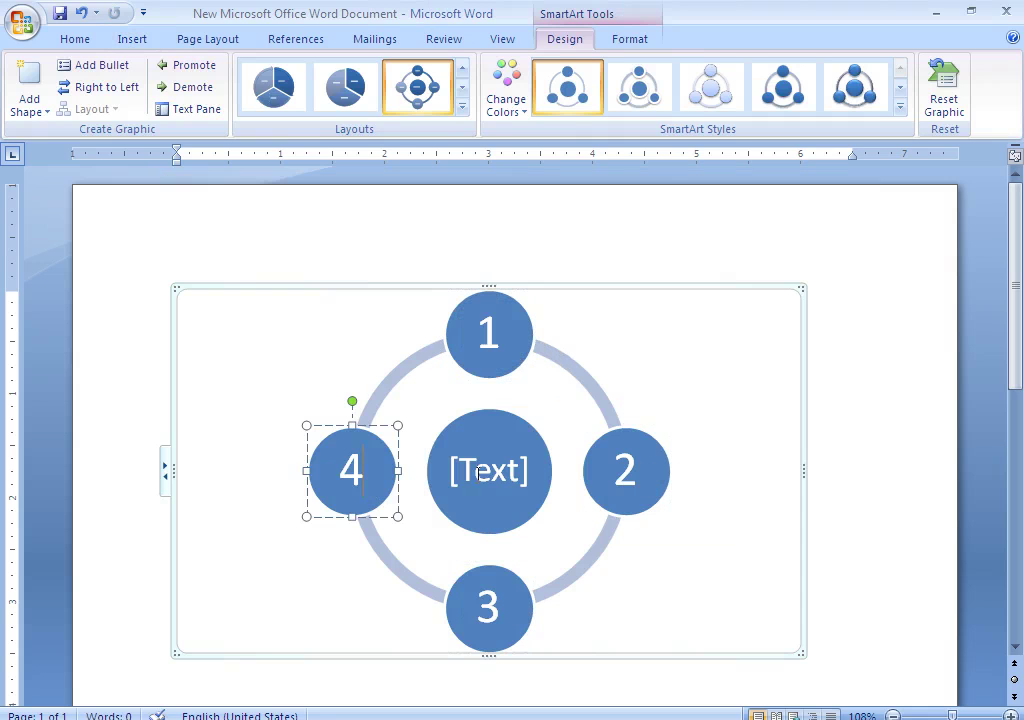
{"action": "left_click", "coordinate": [538, 498]}
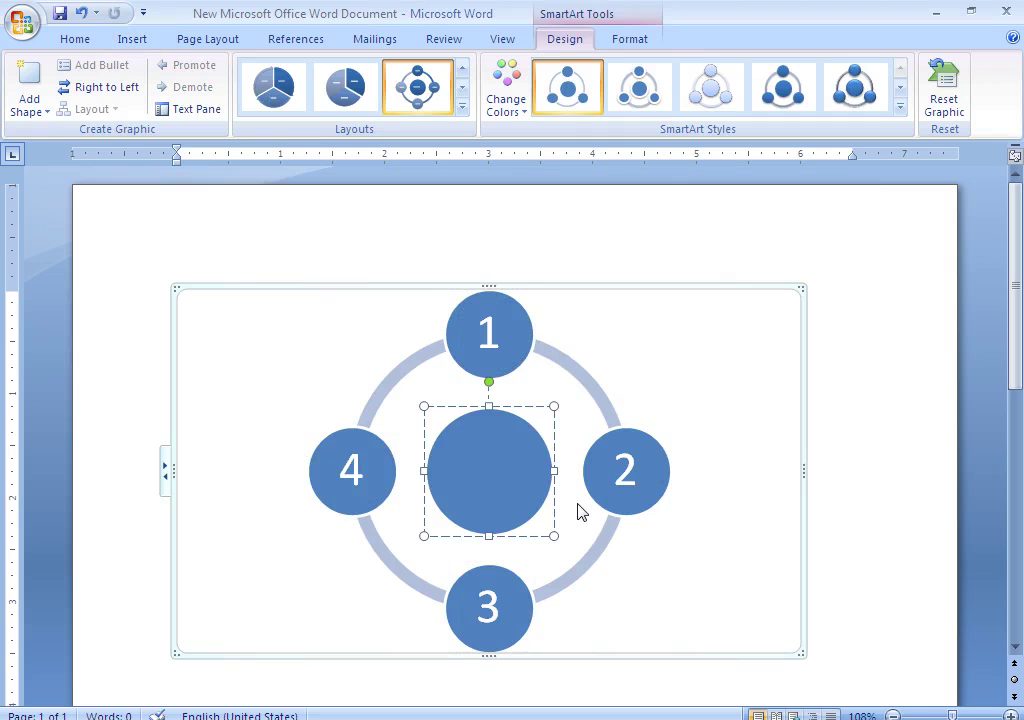
{"action": "type", "text": "H"}
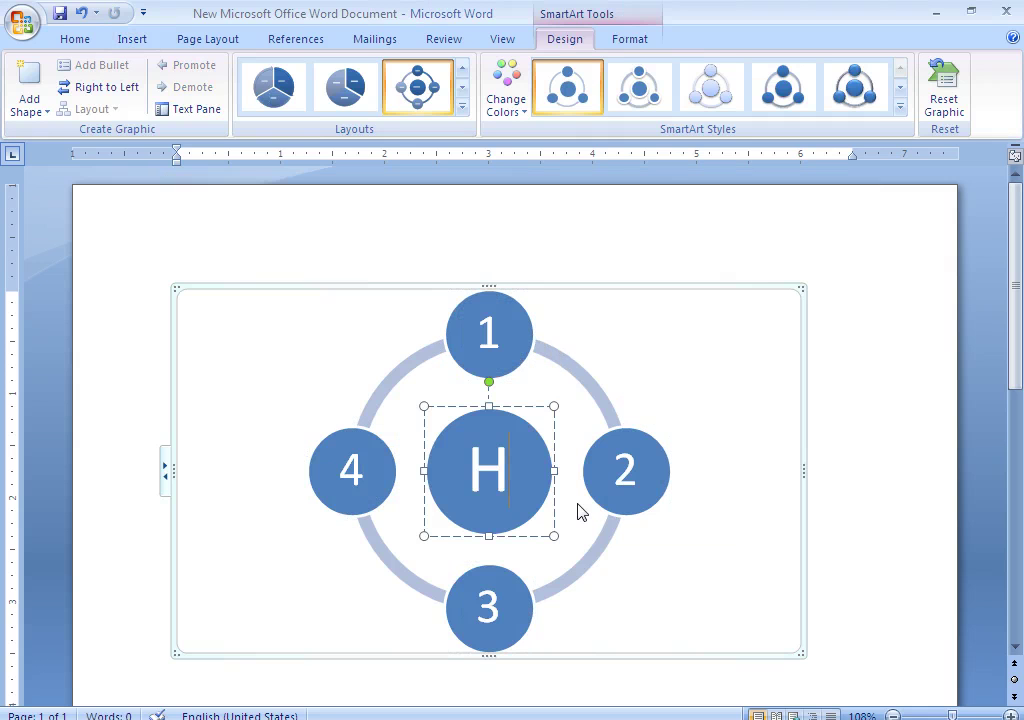
{"action": "type", "text": "2"}
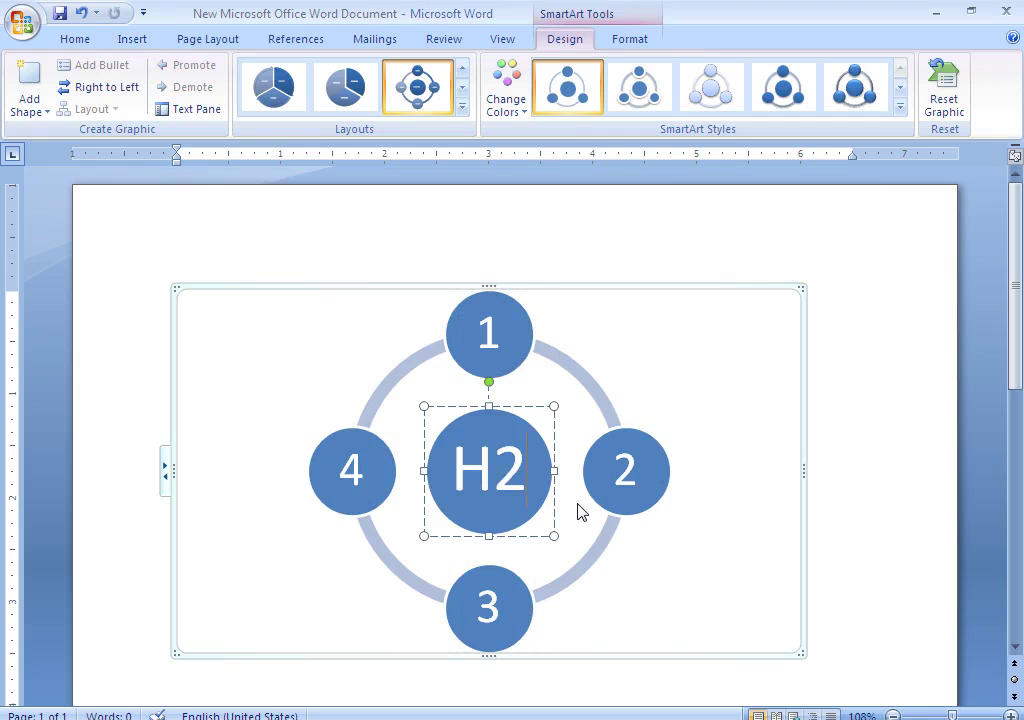
{"action": "type", "text": "o"}
{"action": "key", "text": "BackSpace"}
{"action": "type", "text": "O"}
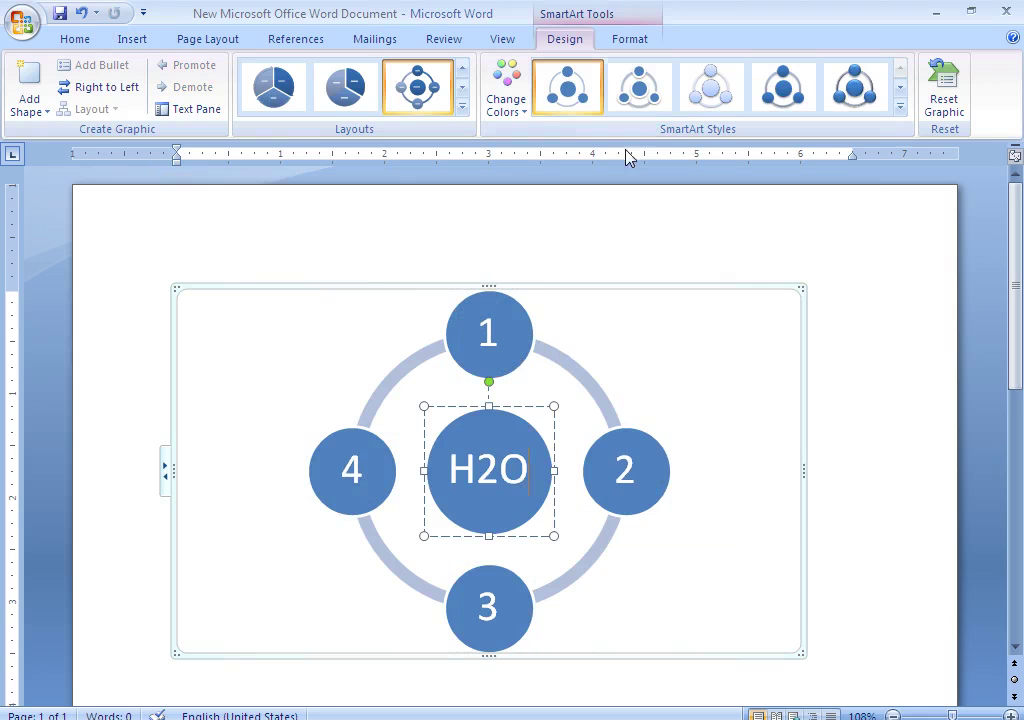
Step: Apply a glossy 3-D SmartArt style to the diagram
{"action": "left_click", "coordinate": [858, 92]}
{"action": "left_click", "coordinate": [871, 236]}
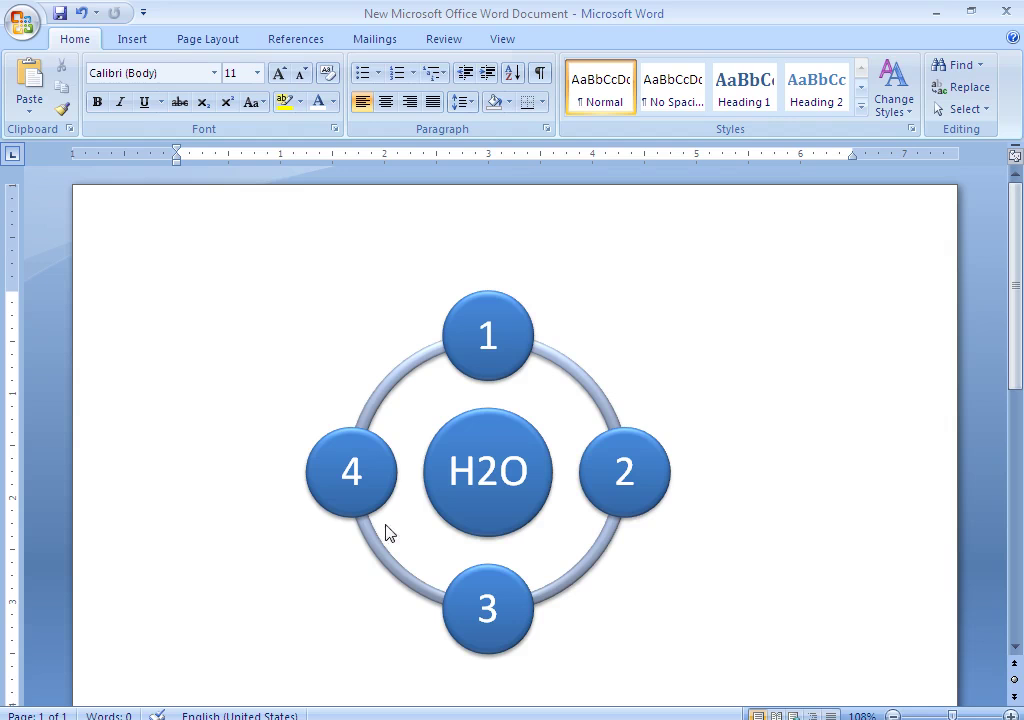
{"action": "left_click", "coordinate": [478, 342]}
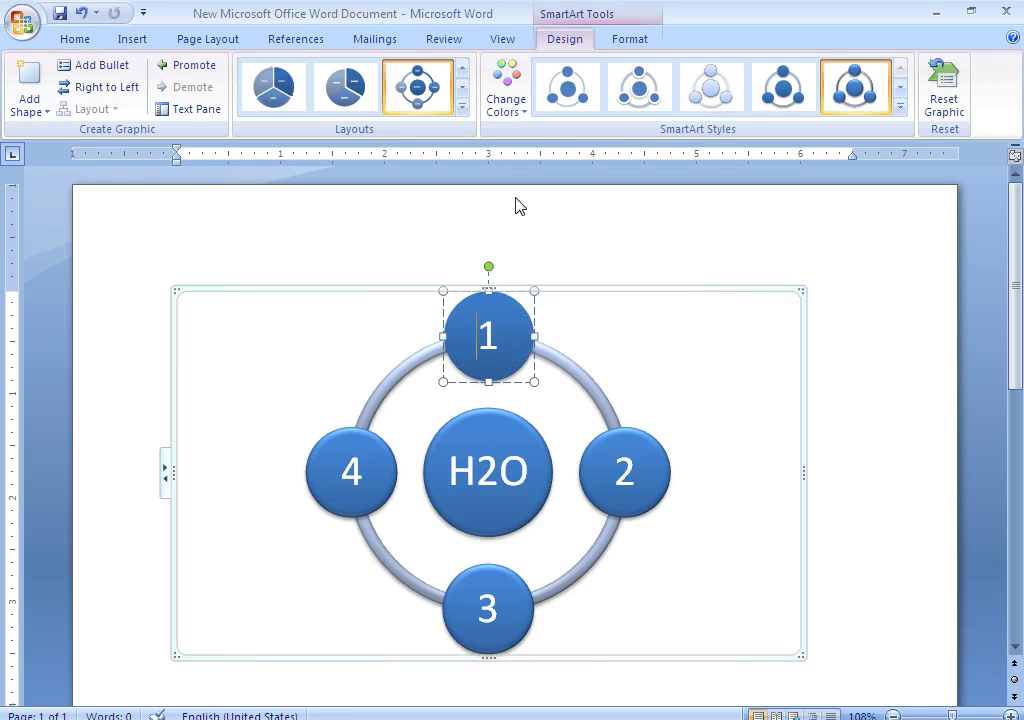
Step: Try Bird's Eye Scene and another 3-D style, settling on Metallic Scene
{"action": "left_click", "coordinate": [901, 108]}
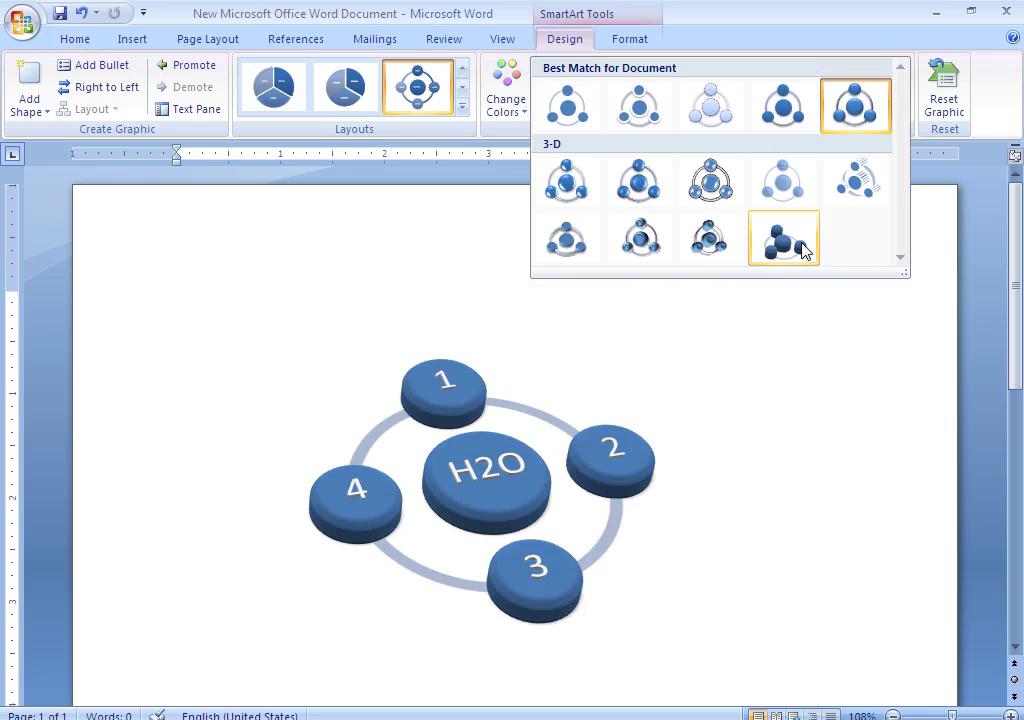
{"action": "left_click", "coordinate": [803, 250]}
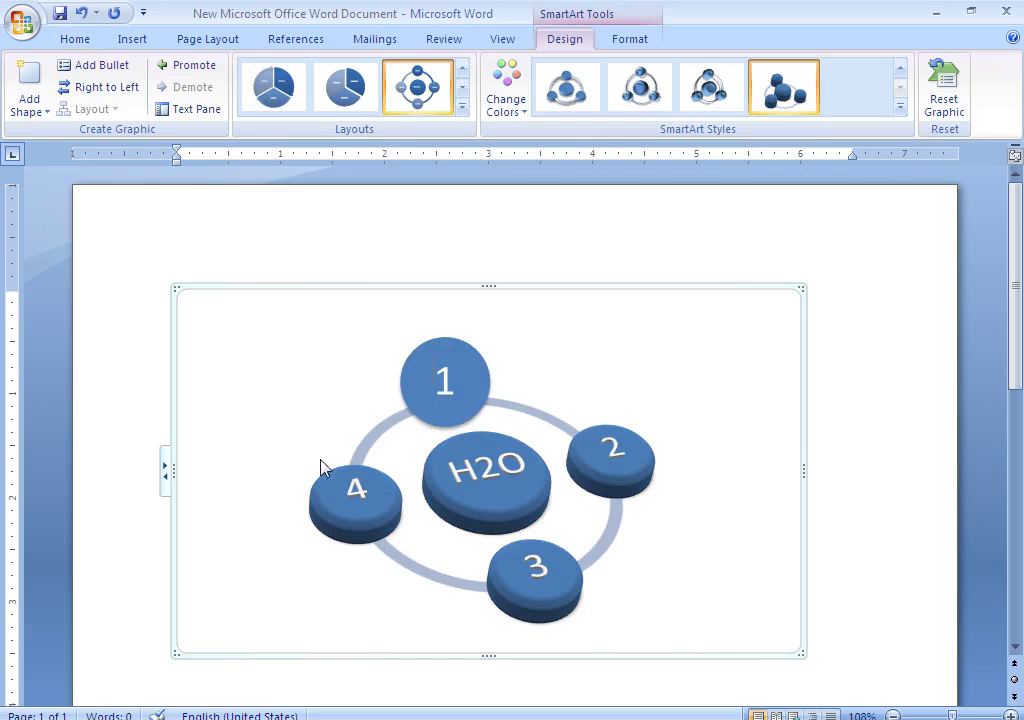
{"action": "left_click", "coordinate": [900, 106]}
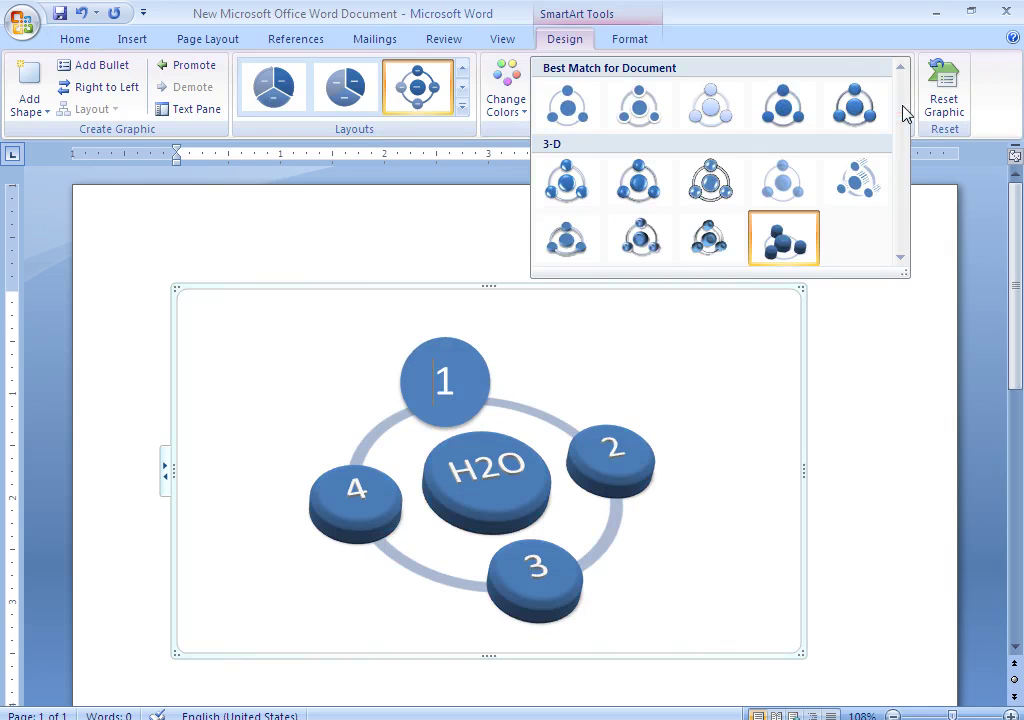
{"action": "left_click", "coordinate": [880, 193]}
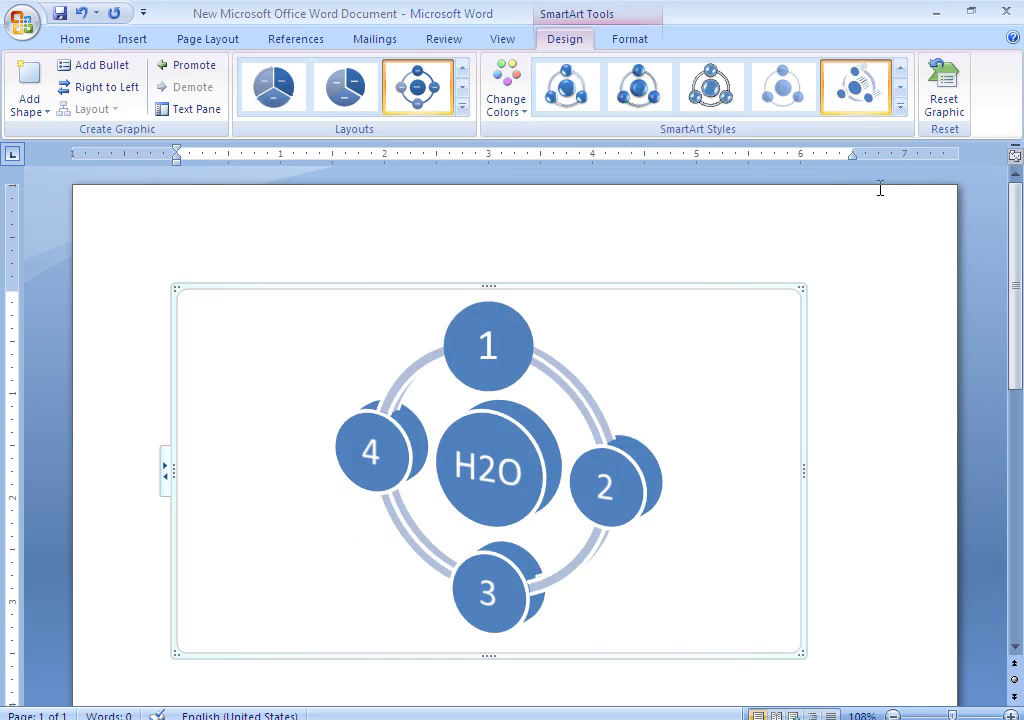
{"action": "left_click", "coordinate": [900, 106]}
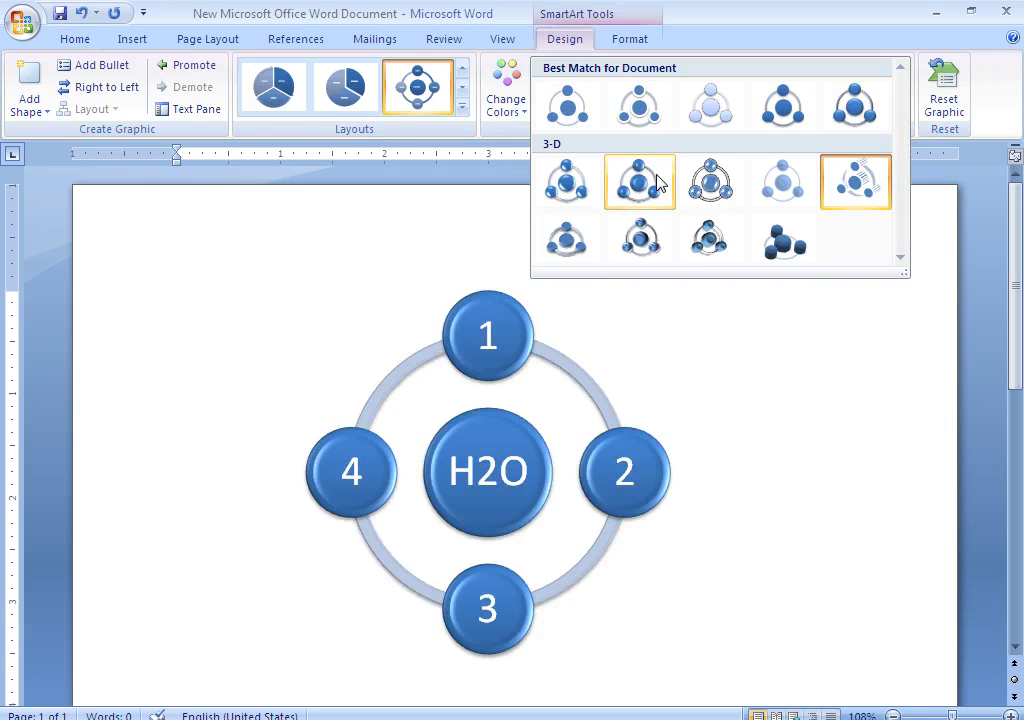
{"action": "left_click", "coordinate": [648, 258]}
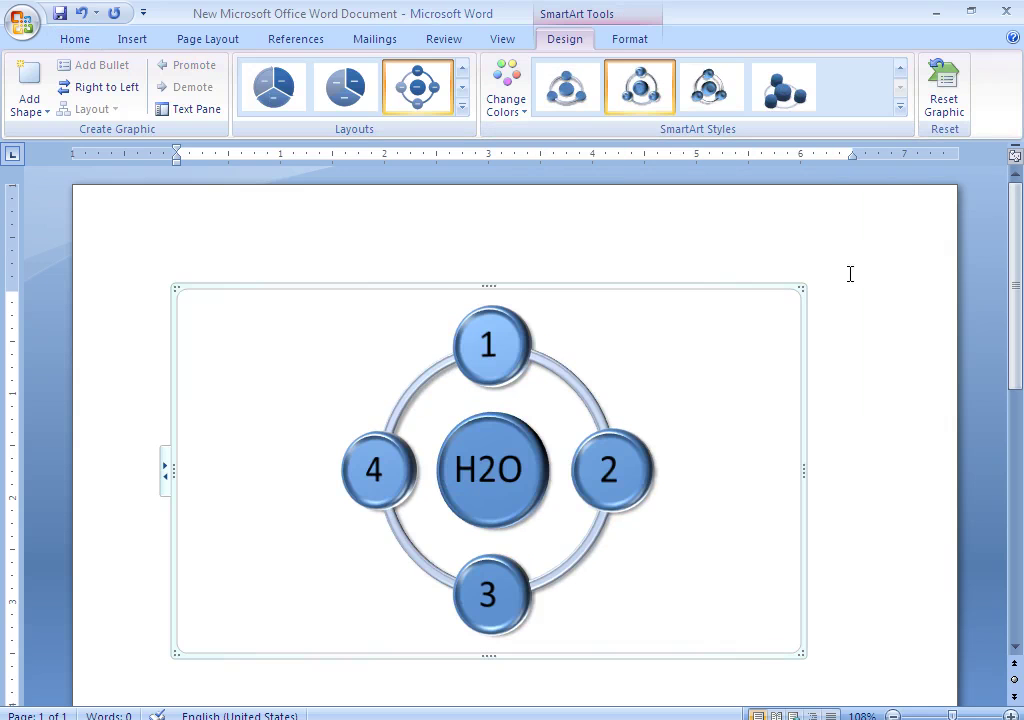
{"action": "left_click", "coordinate": [822, 232]}
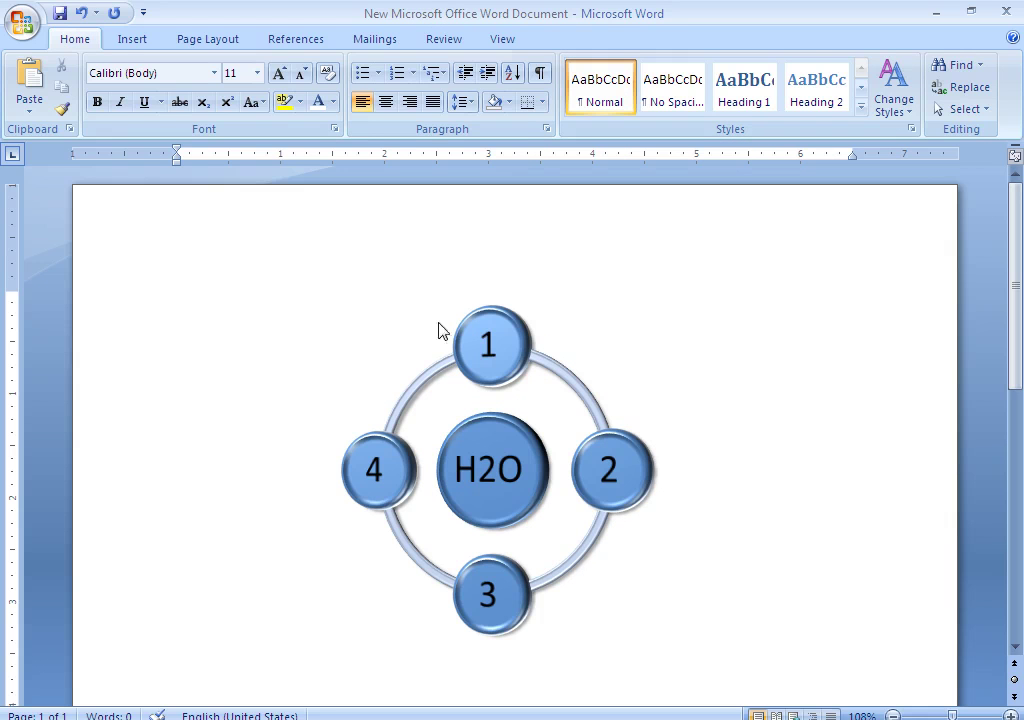
Step: Recolour the H2O diagram in green tones using Change Colors
{"action": "left_click", "coordinate": [480, 343]}
{"action": "left_click", "coordinate": [857, 254]}
{"action": "left_click", "coordinate": [510, 340]}
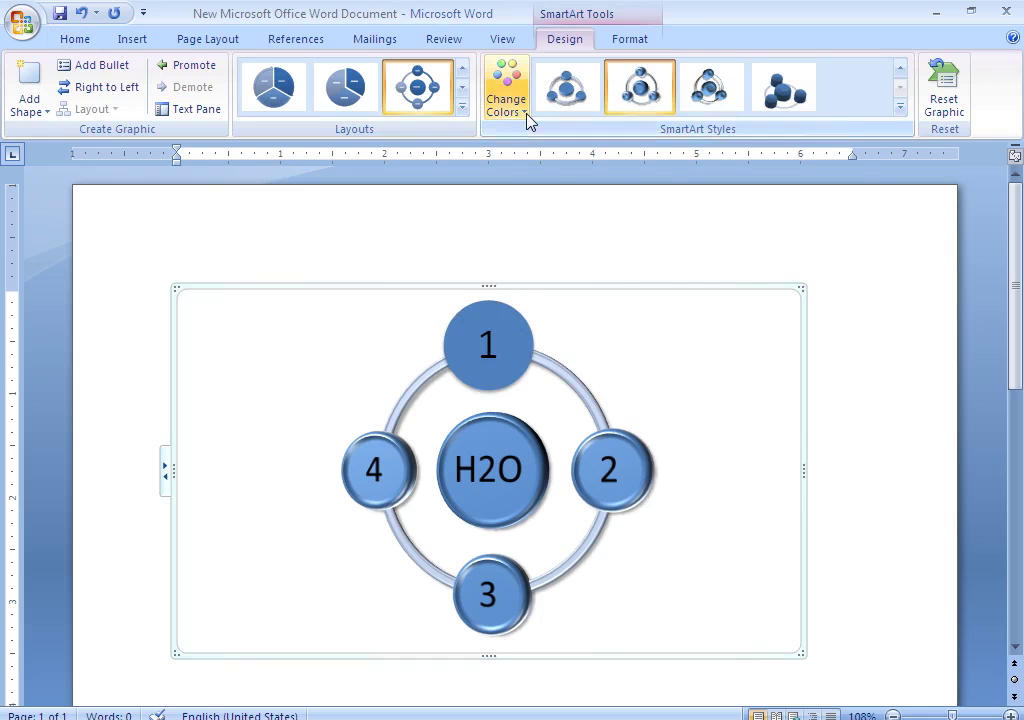
{"action": "left_click", "coordinate": [529, 118]}
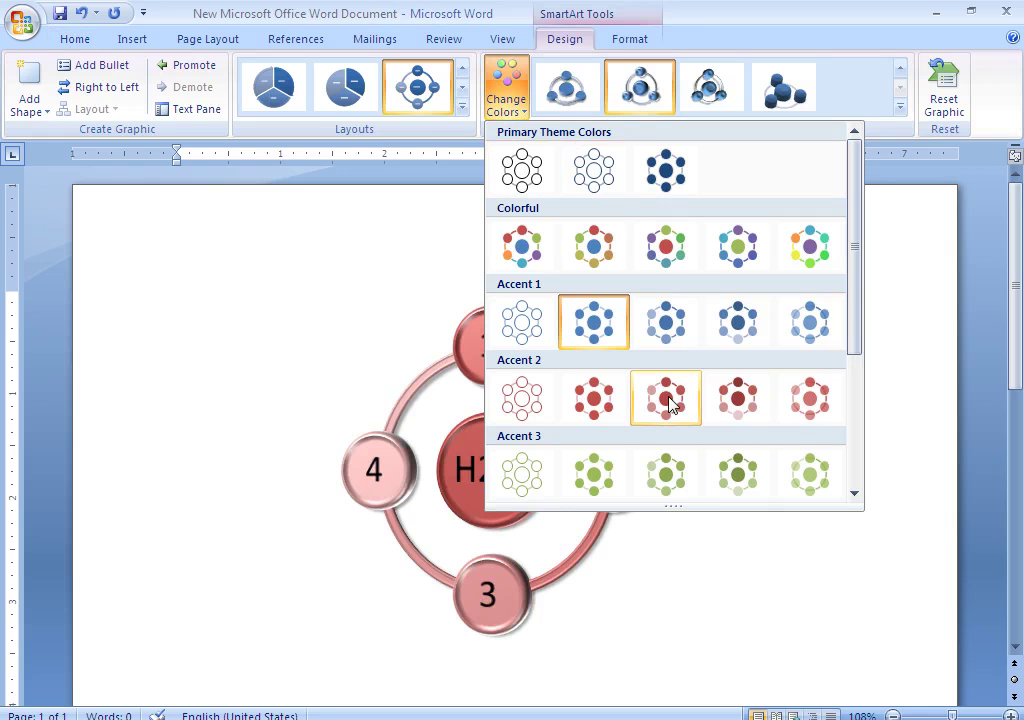
{"action": "left_click", "coordinate": [666, 472]}
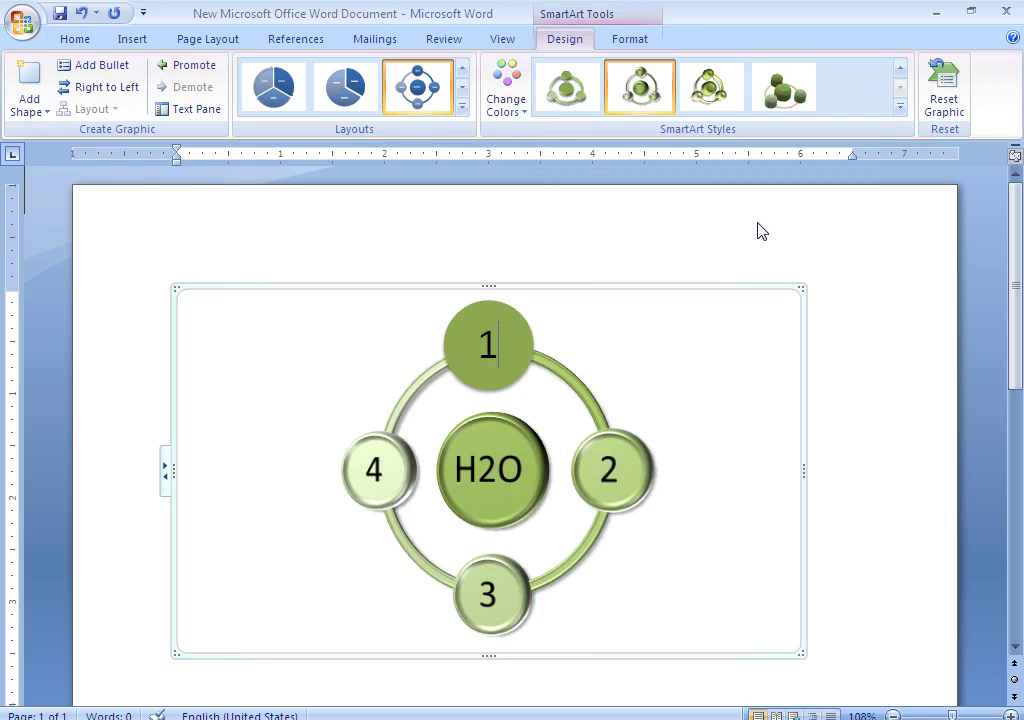
{"action": "left_click", "coordinate": [900, 283]}
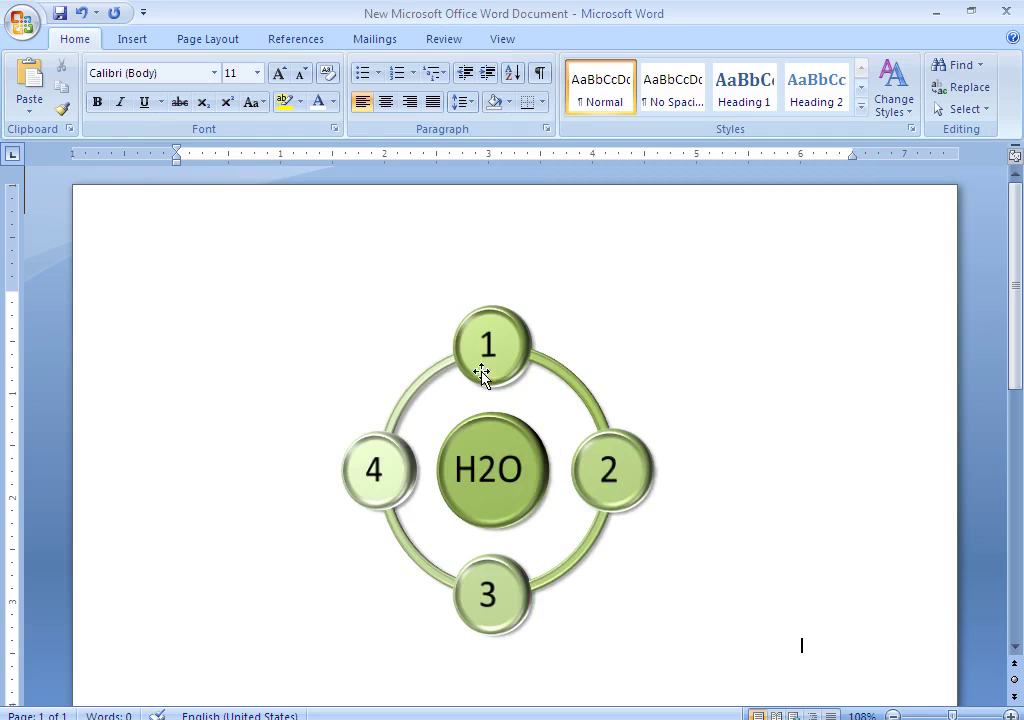
Step: Recolour the diagram in teal-blue Accent 5 shades instead
{"action": "left_click", "coordinate": [629, 462]}
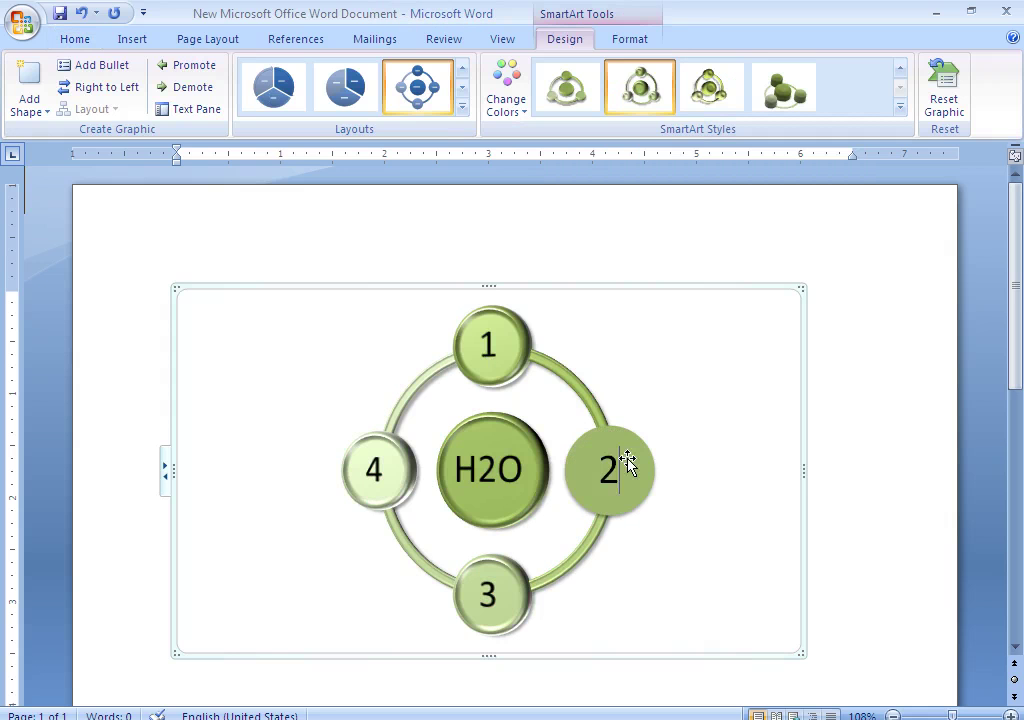
{"action": "left_click", "coordinate": [513, 363]}
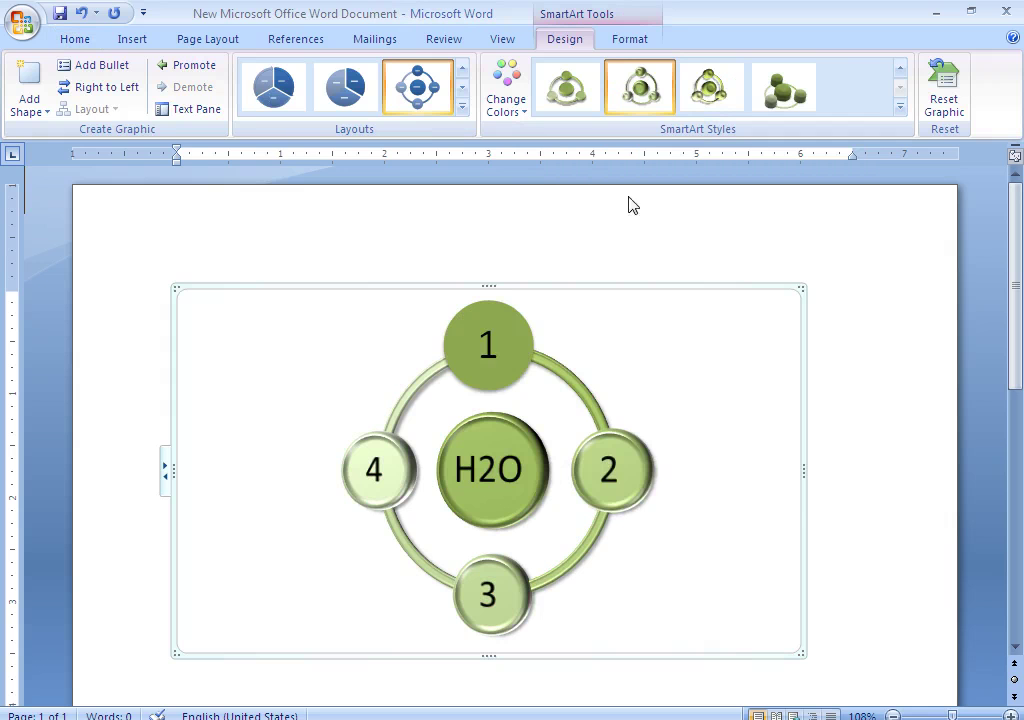
{"action": "left_click", "coordinate": [527, 114]}
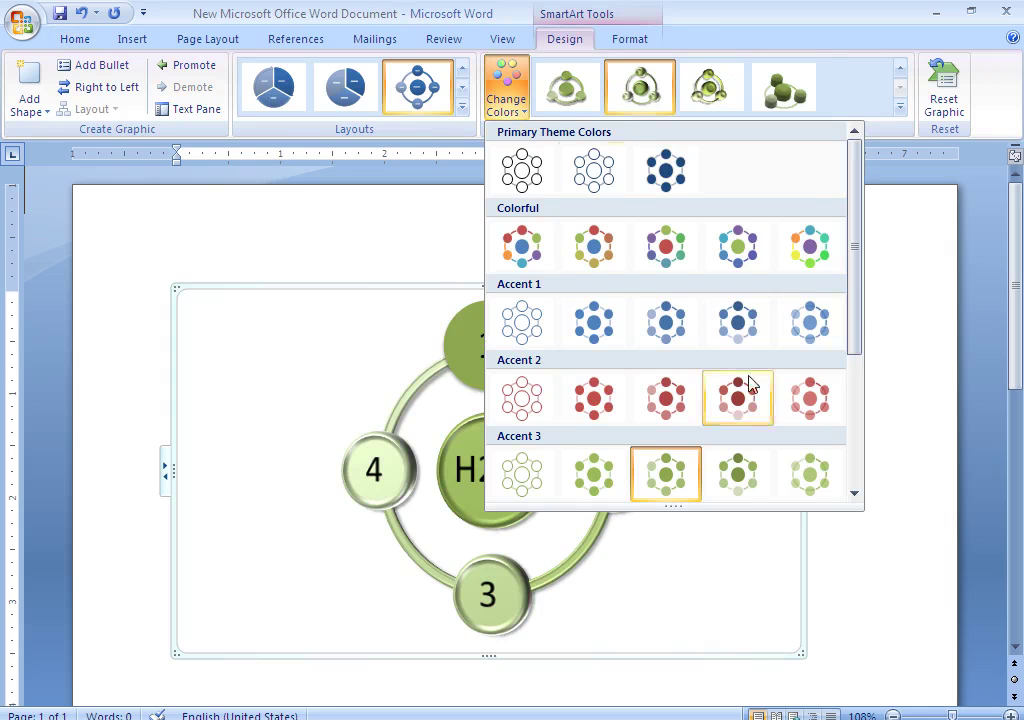
{"action": "left_click_drag", "start_coordinate": [851, 297], "coordinate": [869, 462]}
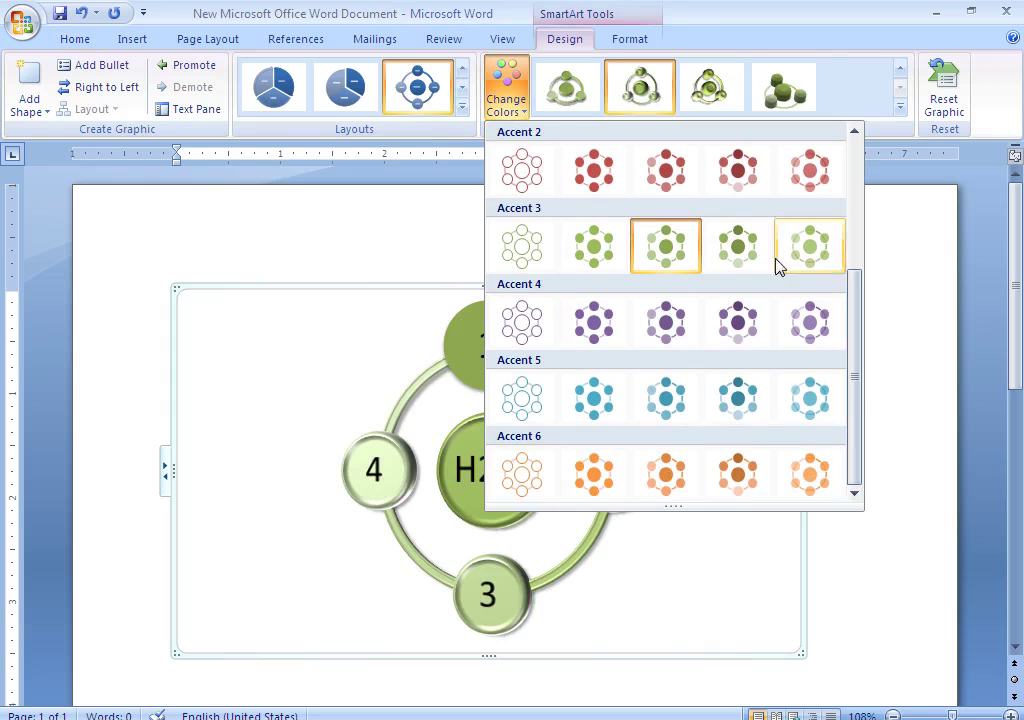
{"action": "left_click", "coordinate": [690, 402]}
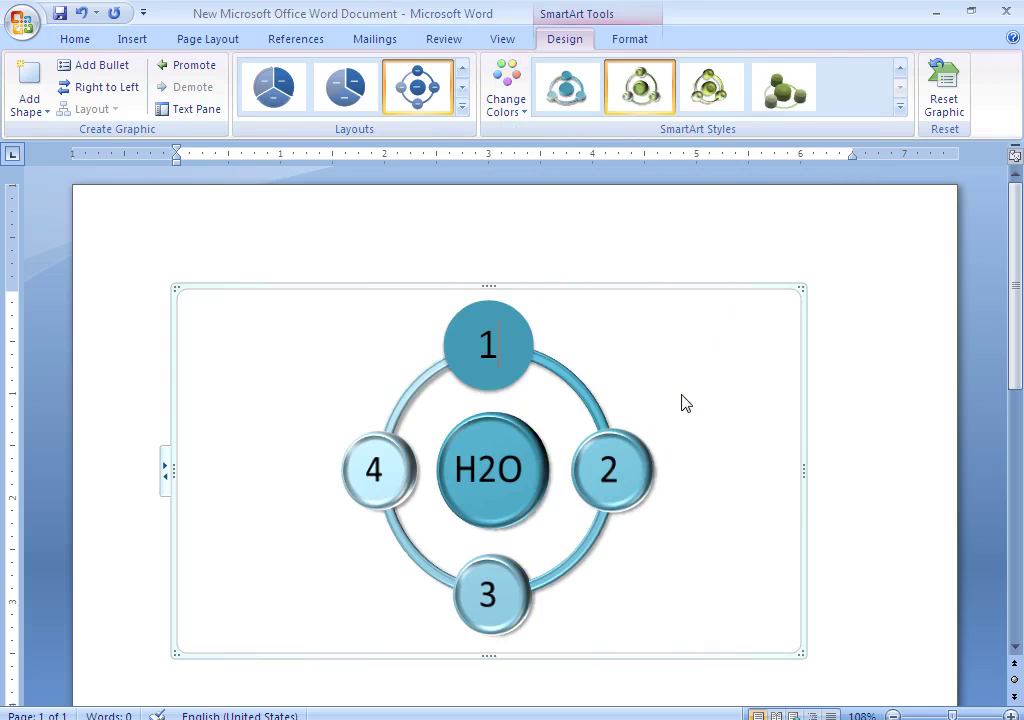
{"action": "left_click", "coordinate": [868, 295]}
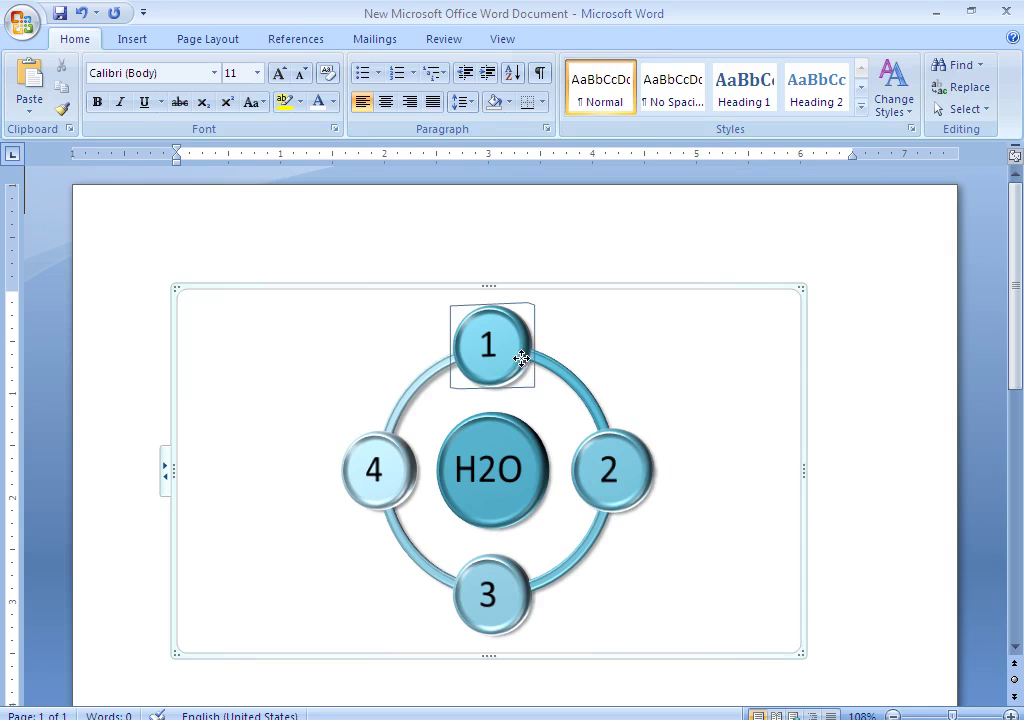
{"action": "left_click", "coordinate": [518, 357]}
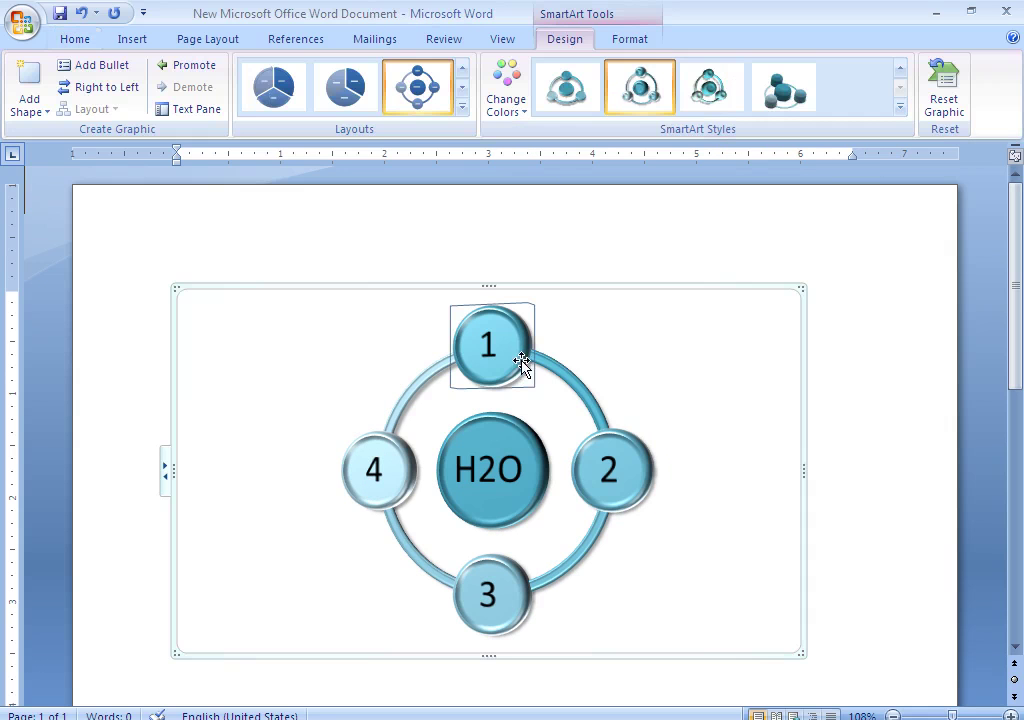
Step: Switch the H2O diagram to the gear cycle layout and apply a 3-D SmartArt style
{"action": "left_click", "coordinate": [462, 110]}
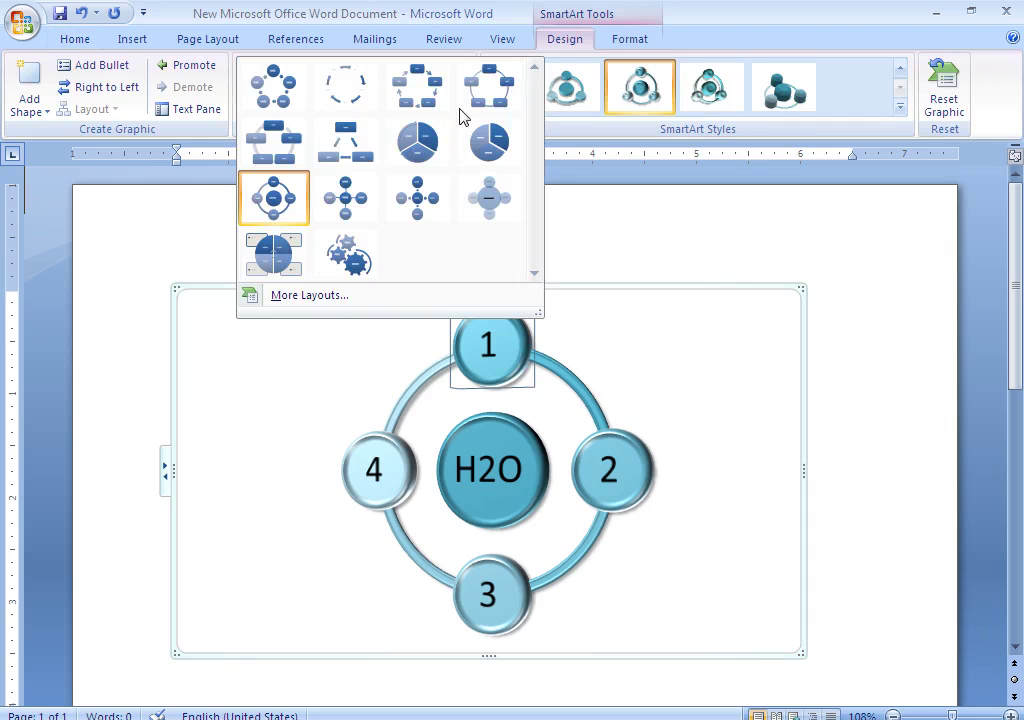
{"action": "left_click", "coordinate": [343, 256]}
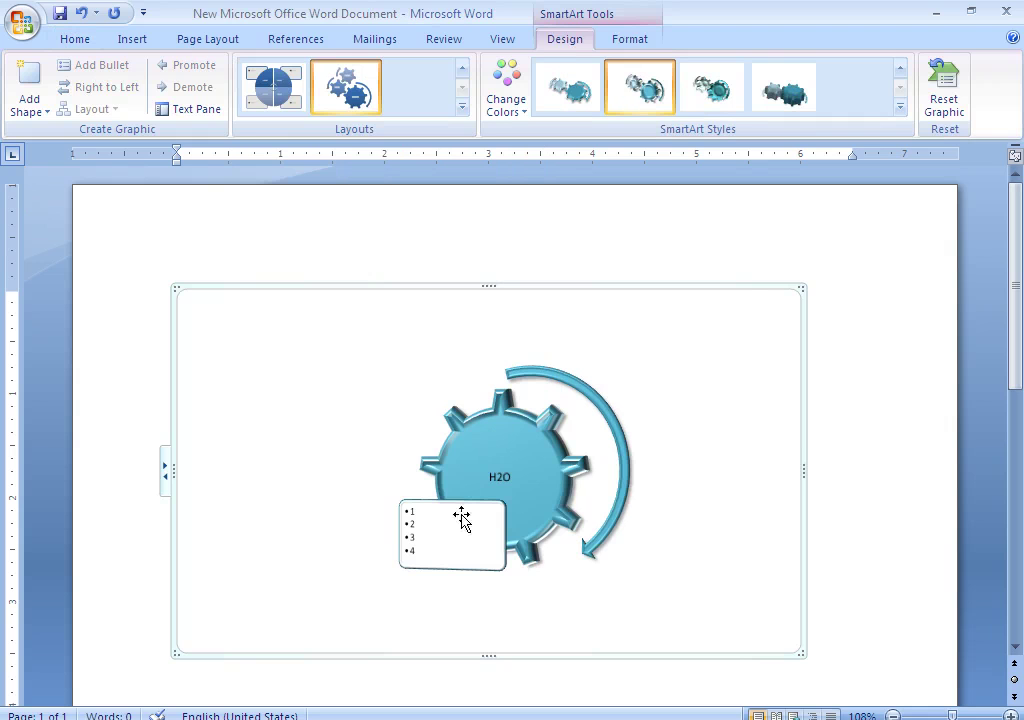
{"action": "left_click", "coordinate": [900, 106]}
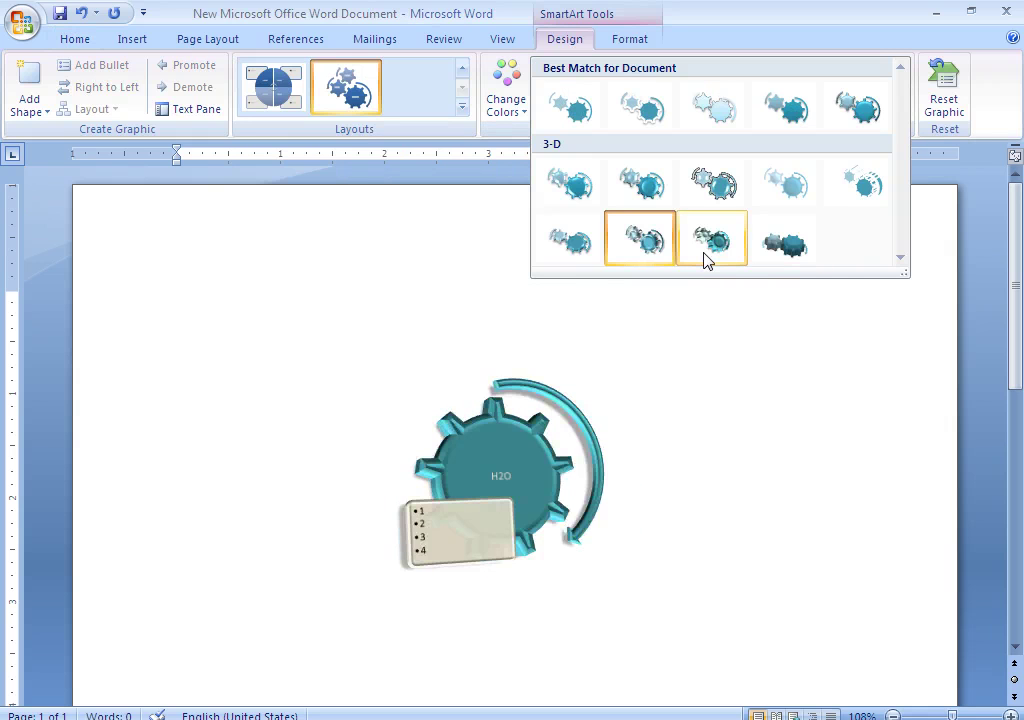
{"action": "left_click", "coordinate": [780, 255]}
{"action": "left_click", "coordinate": [874, 250]}
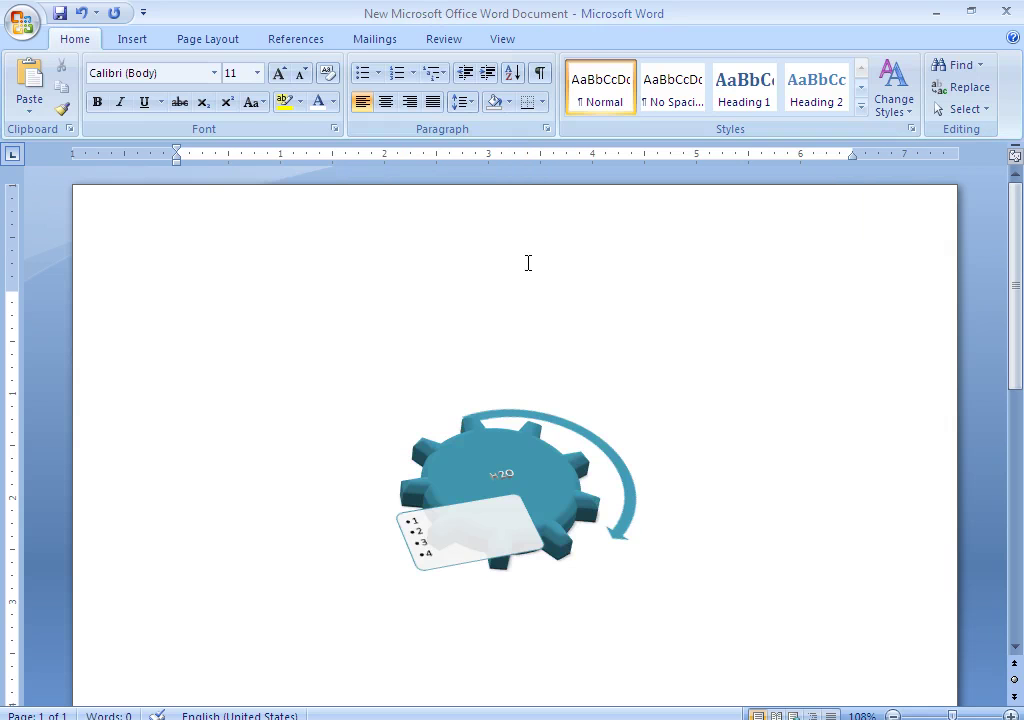
Step: Draw a horizontal scroll banner, about 1.38" by 4.1", above the gear diagram
{"action": "left_click", "coordinate": [143, 40]}
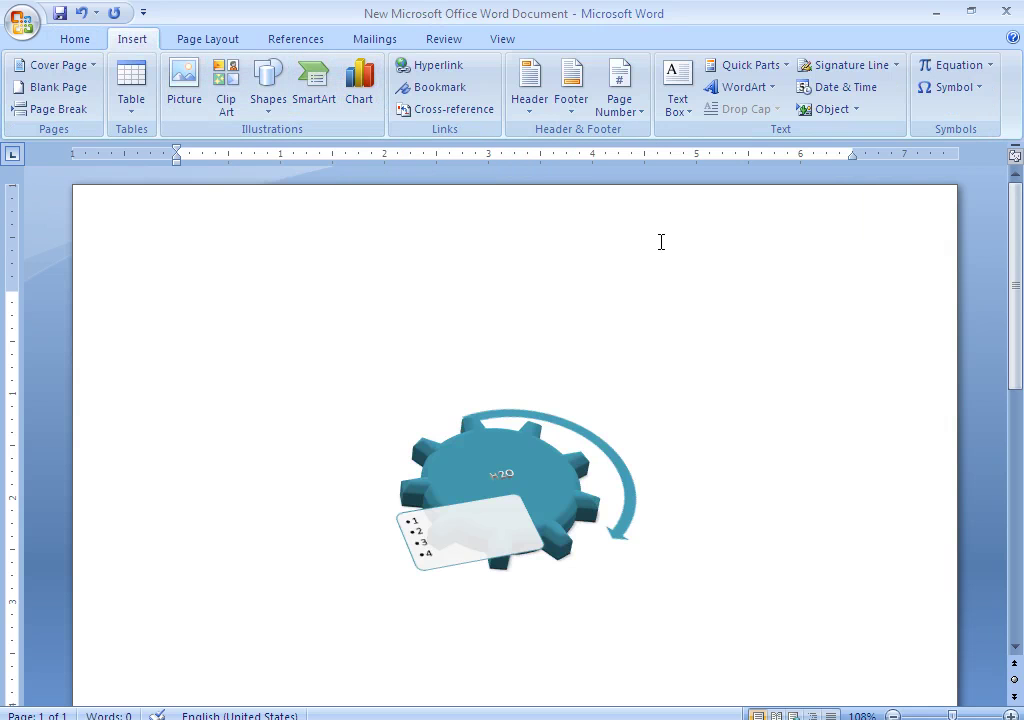
{"action": "mouse_move", "coordinate": [1017, 229]}
{"action": "left_mouse_down"}
{"action": "mouse_move", "coordinate": [1017, 330]}
{"action": "mouse_move", "coordinate": [1017, 228]}
{"action": "left_mouse_up"}
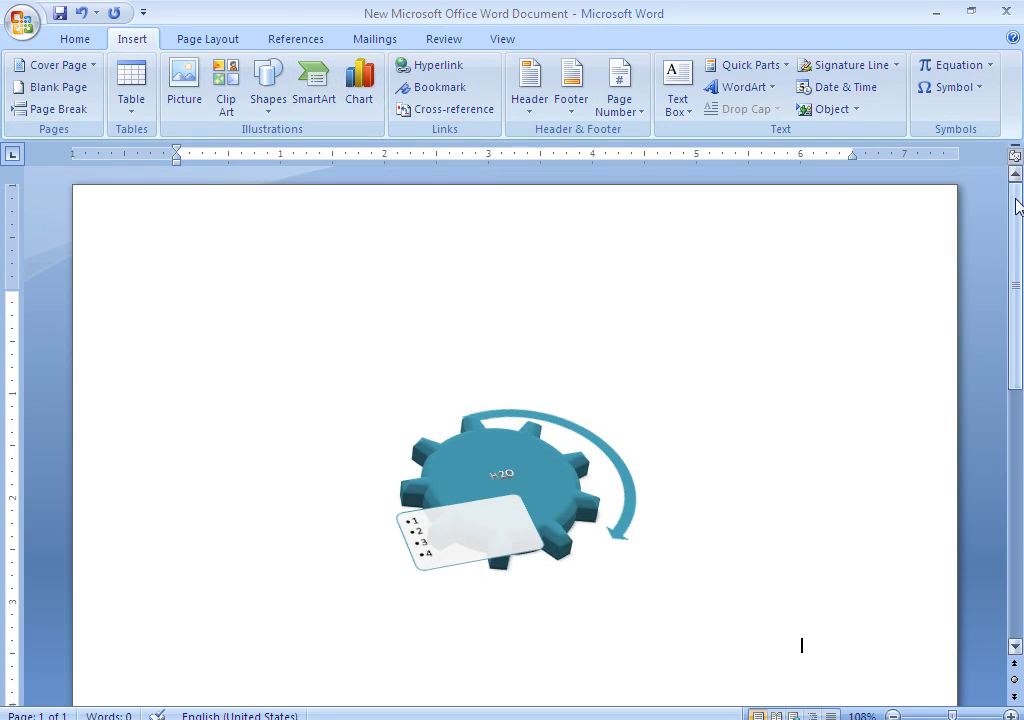
{"action": "left_click", "coordinate": [273, 112]}
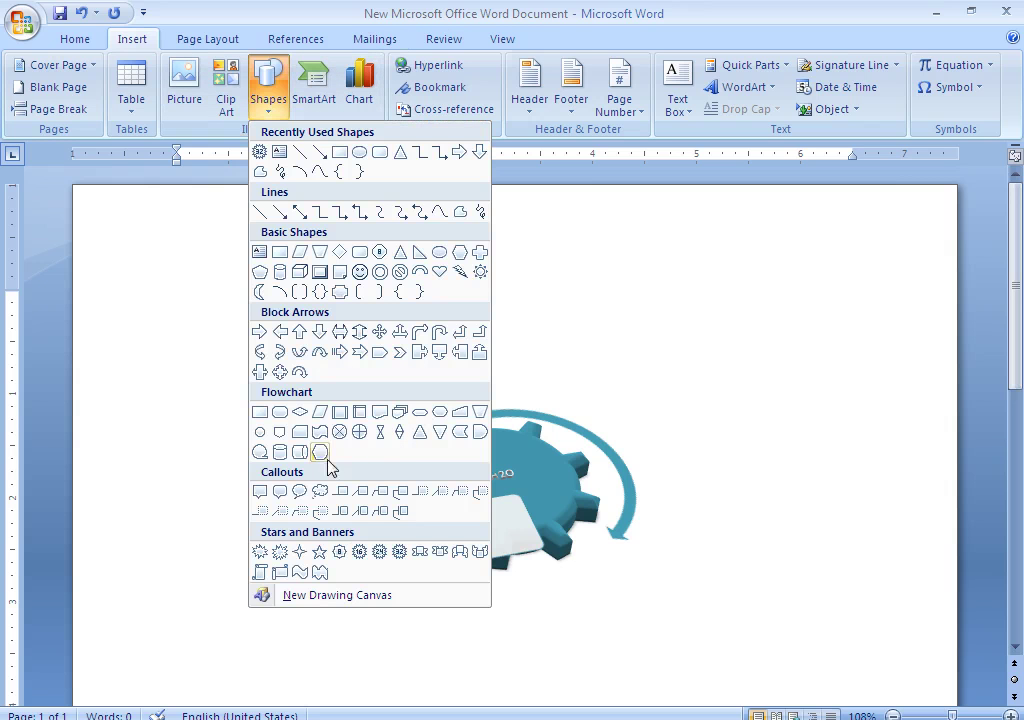
{"action": "left_click", "coordinate": [280, 572]}
{"action": "mouse_move", "coordinate": [371, 242]}
{"action": "left_mouse_down"}
{"action": "mouse_move", "coordinate": [773, 387]}
{"action": "mouse_move", "coordinate": [798, 386]}
{"action": "left_mouse_up"}
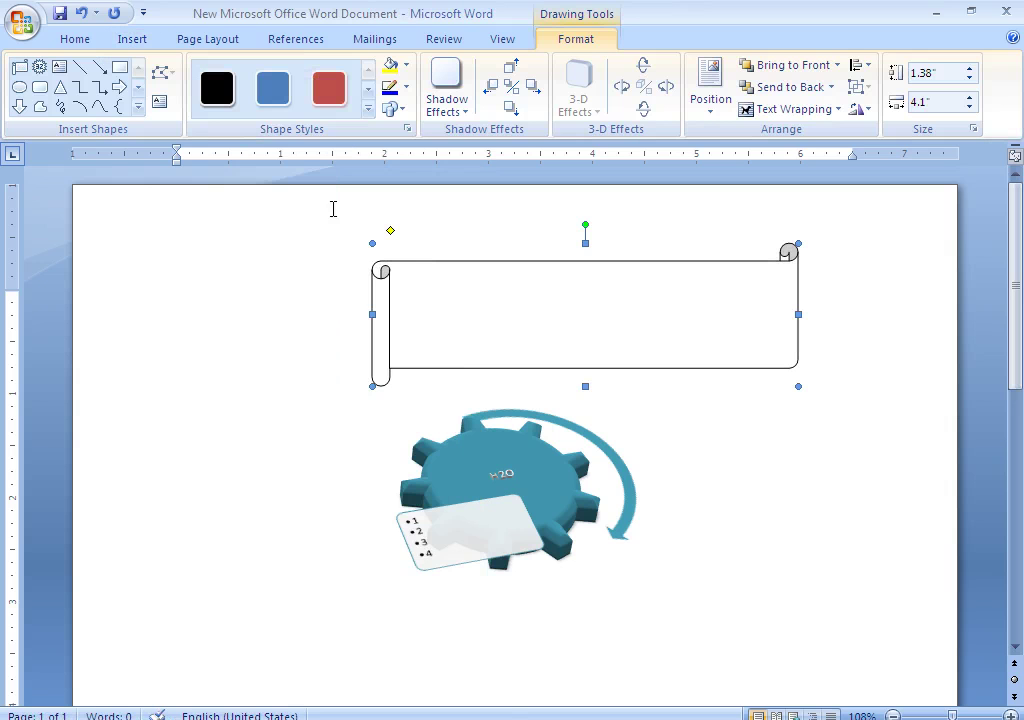
Step: Fill the scroll banner with the red shape style and add a perspective shadow
{"action": "left_click", "coordinate": [328, 90]}
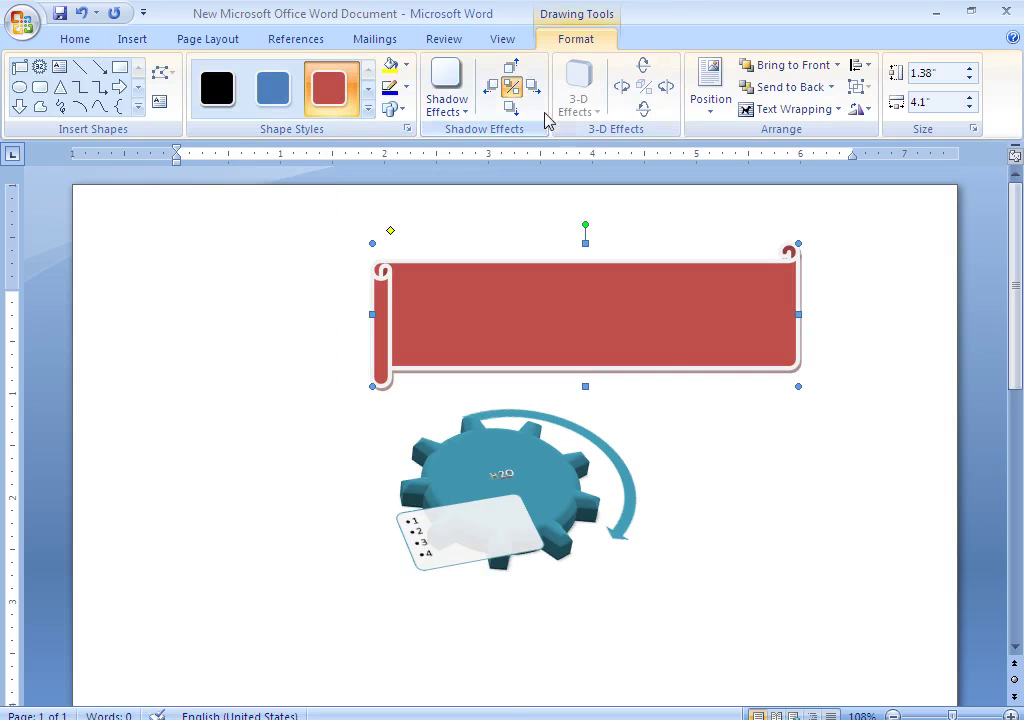
{"action": "left_click", "coordinate": [462, 108]}
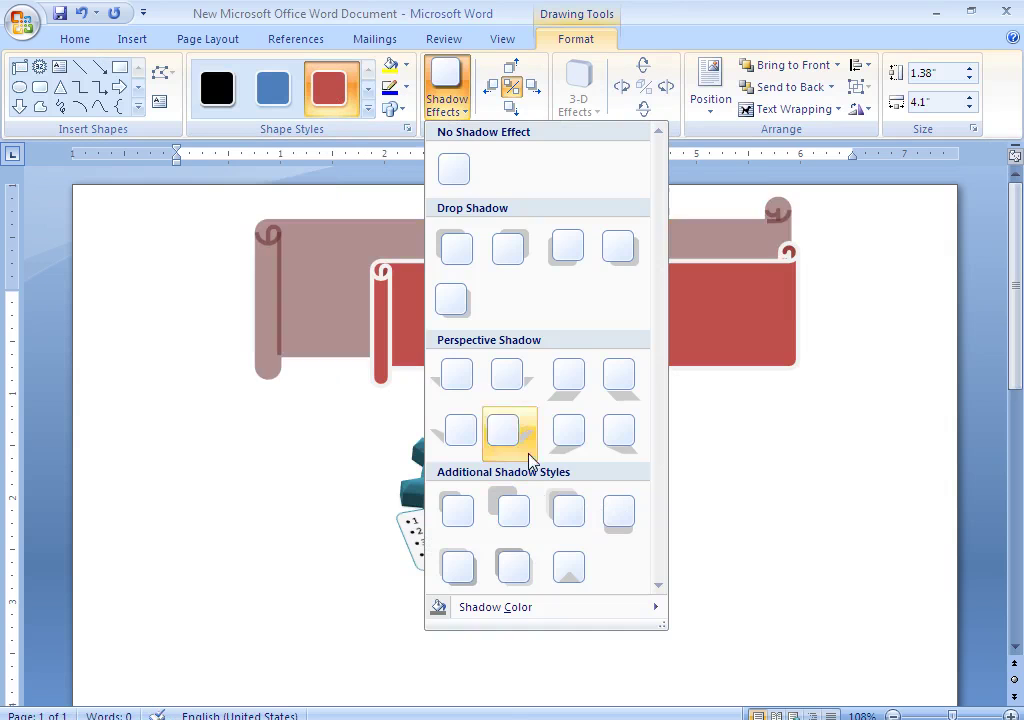
{"action": "left_click", "coordinate": [492, 402]}
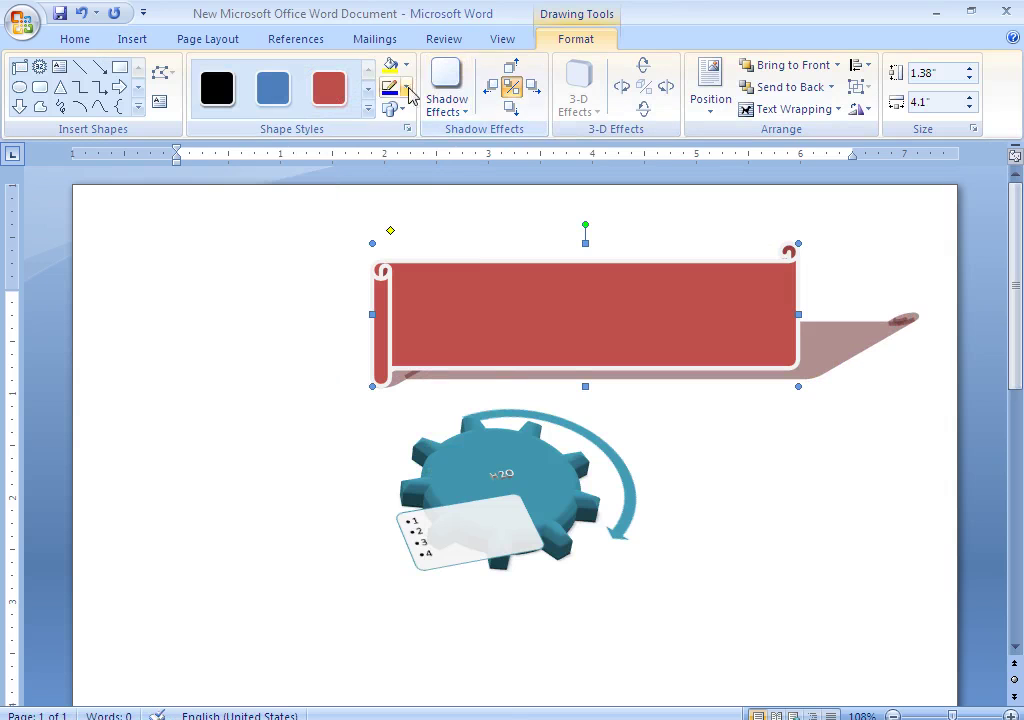
Step: Replace the banner's look with the light-orange gradient shape style, then bring up the Shapes gallery
{"action": "left_click", "coordinate": [368, 108]}
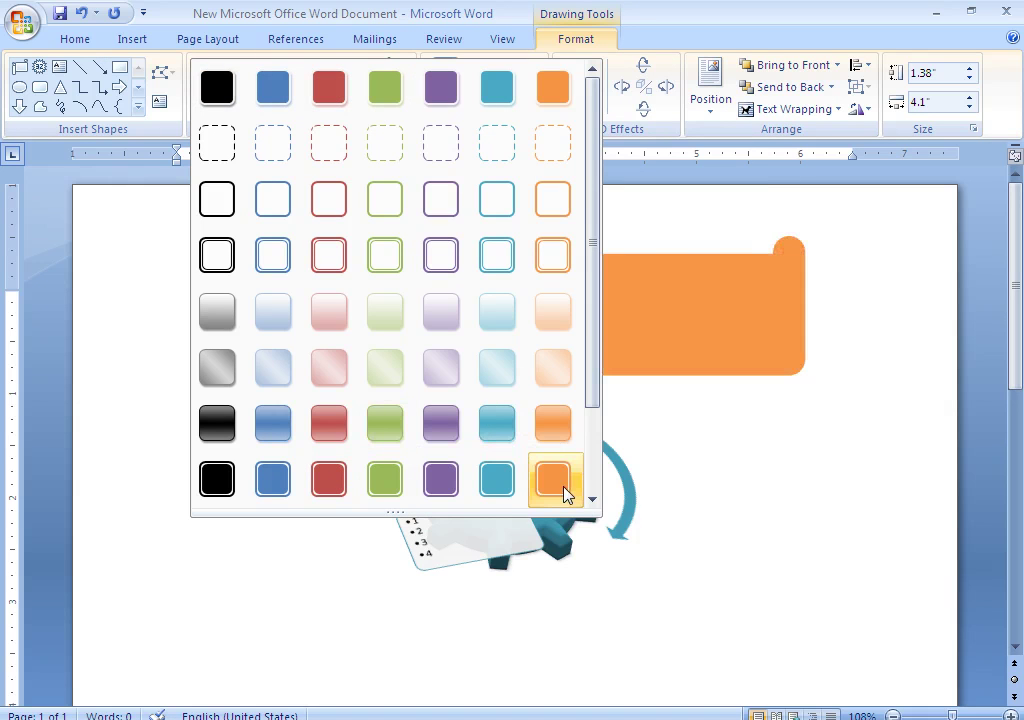
{"action": "left_click", "coordinate": [558, 335]}
{"action": "left_click", "coordinate": [866, 286]}
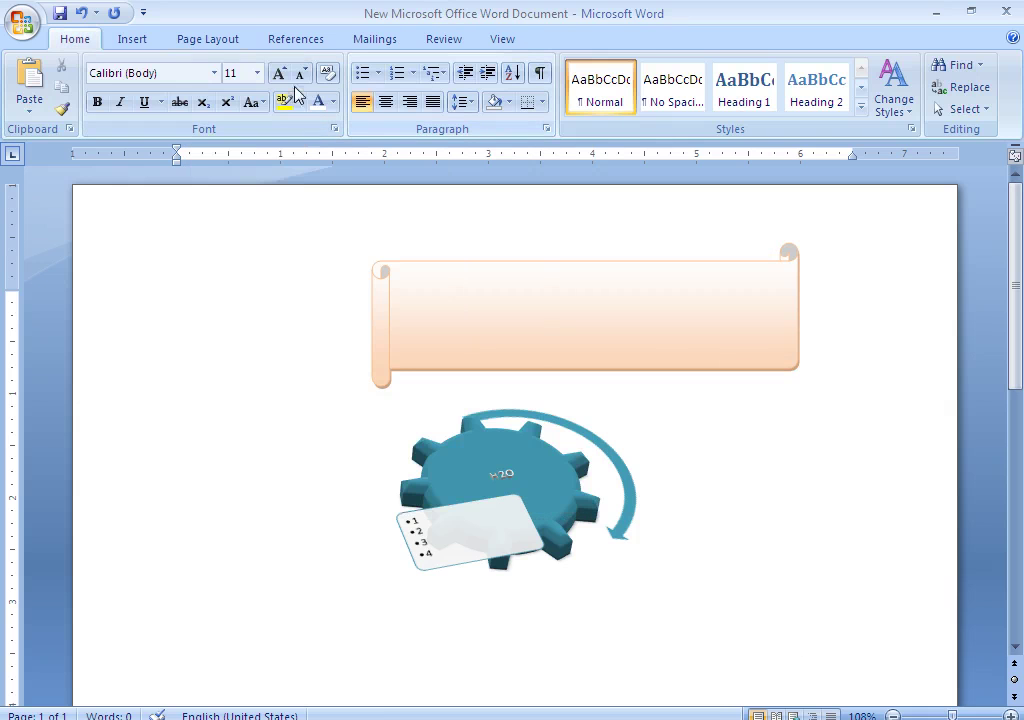
{"action": "left_click", "coordinate": [153, 40]}
{"action": "left_click", "coordinate": [268, 98]}
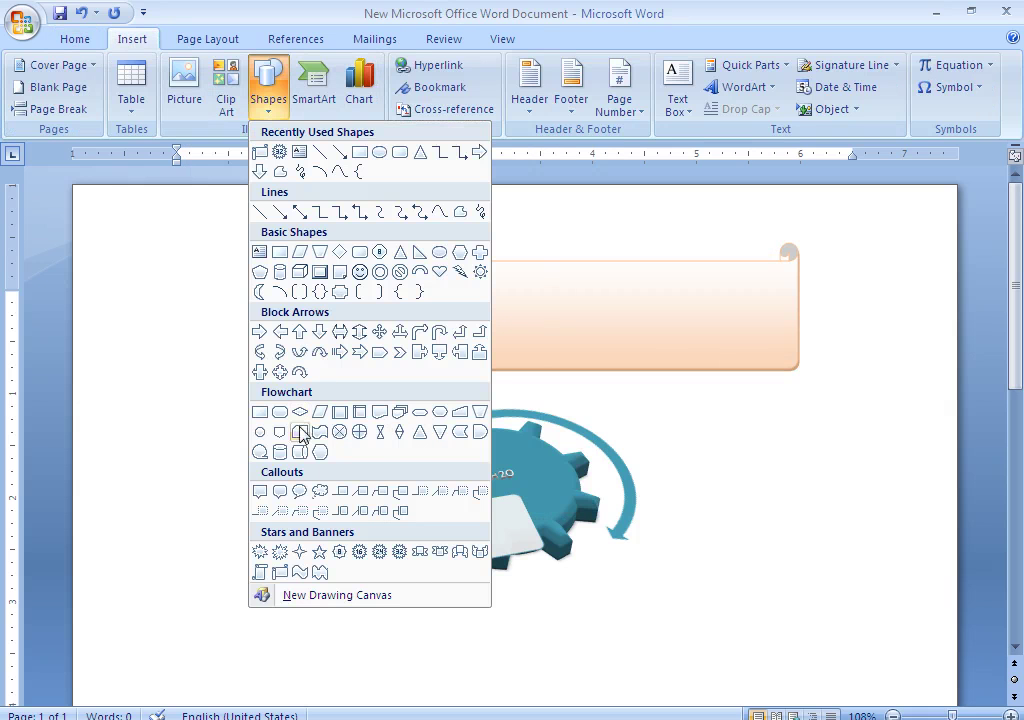
Step: Draw a cloud callout left of the gear, give it the red style, and widen it leftward
{"action": "left_click", "coordinate": [320, 491]}
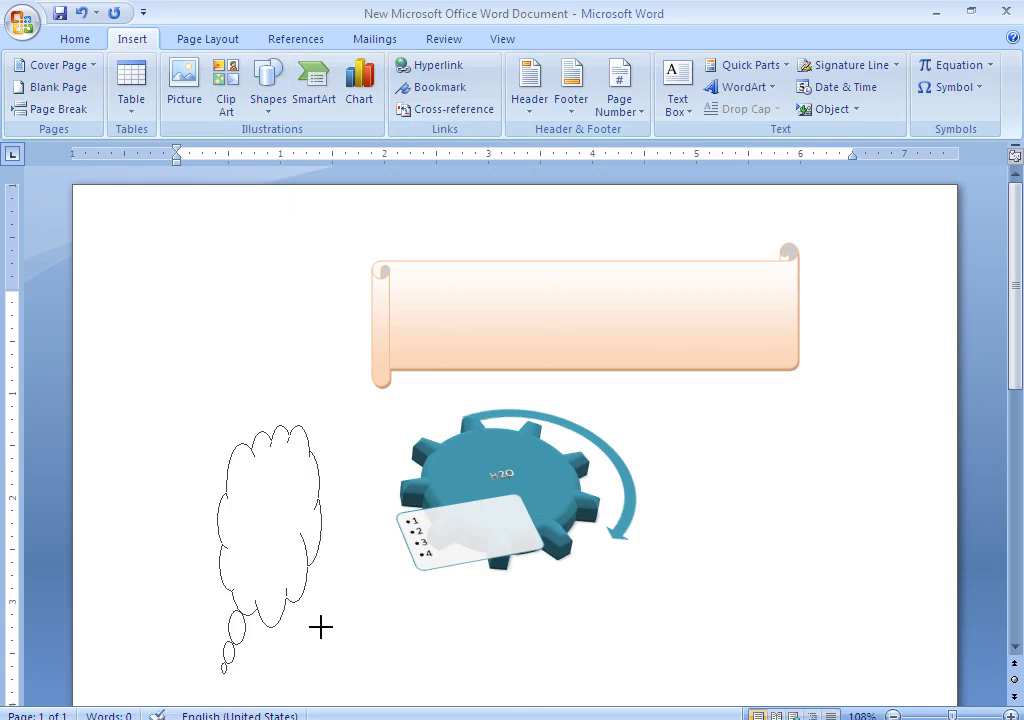
{"action": "left_click_drag", "start_coordinate": [217, 425], "coordinate": [328, 632]}
{"action": "left_click", "coordinate": [303, 88]}
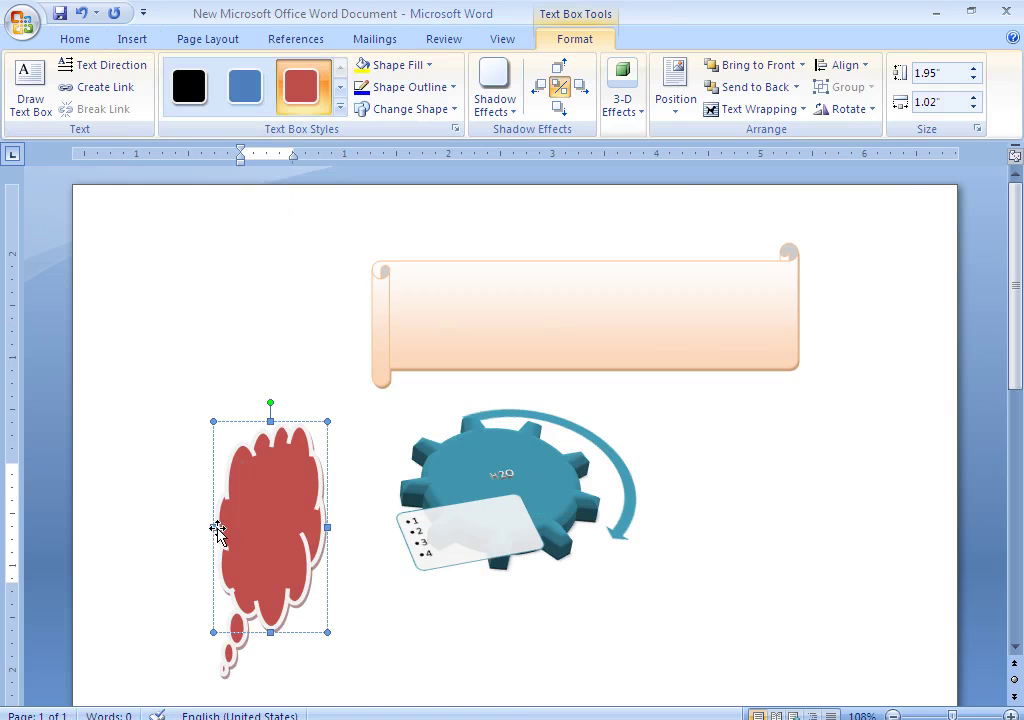
{"action": "left_click_drag", "start_coordinate": [213, 526], "coordinate": [145, 526]}
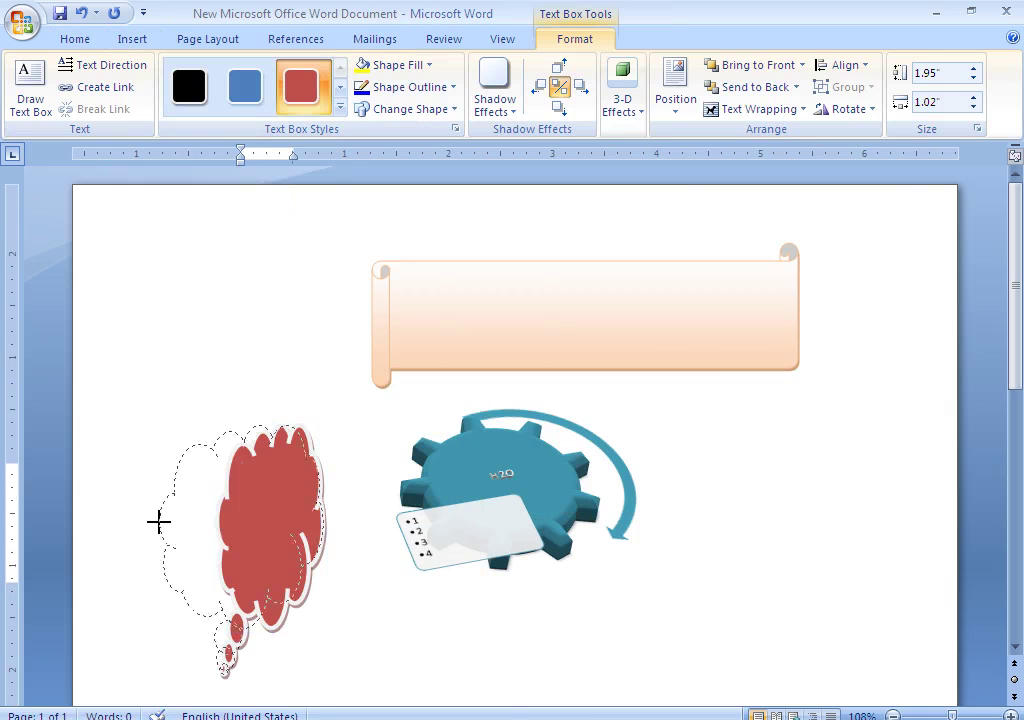
Step: Select the gear diagram and scroll banner in turn, then clear the selection
{"action": "left_click", "coordinate": [405, 487]}
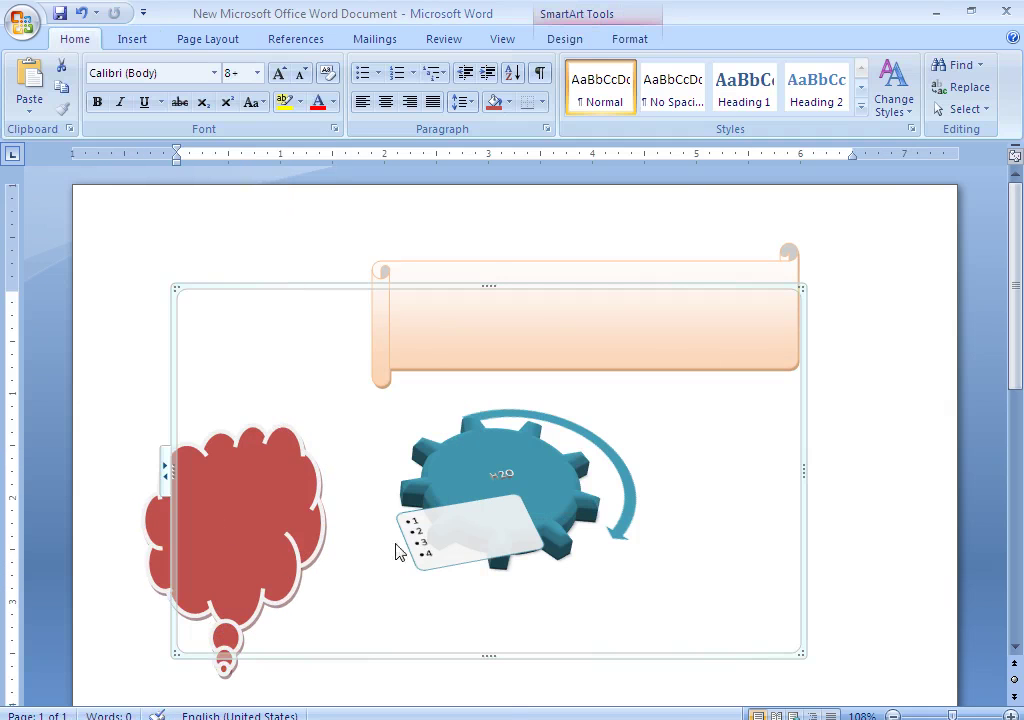
{"action": "left_click", "coordinate": [897, 270]}
{"action": "left_click", "coordinate": [621, 327]}
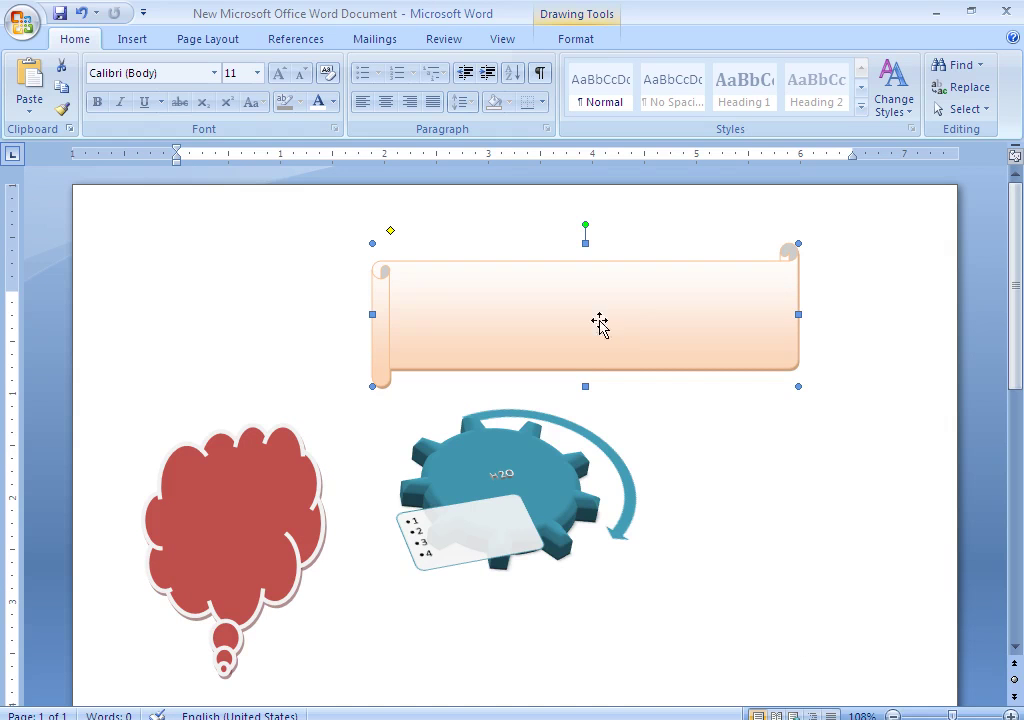
{"action": "left_click", "coordinate": [219, 222]}
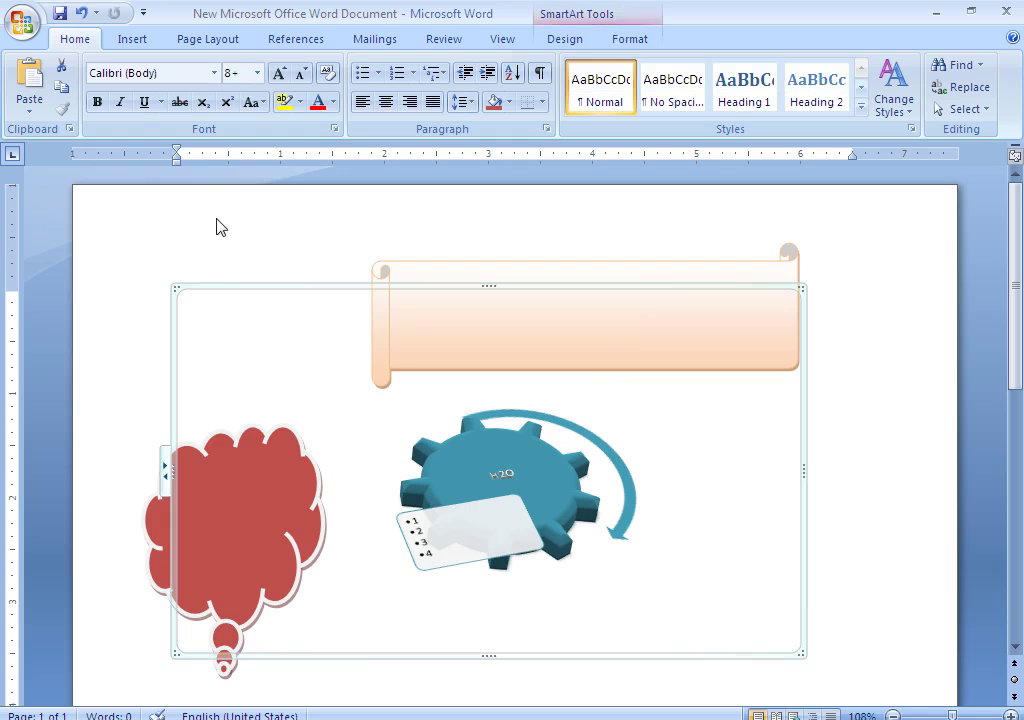
{"action": "left_click", "coordinate": [130, 217]}
{"action": "left_click", "coordinate": [848, 294]}
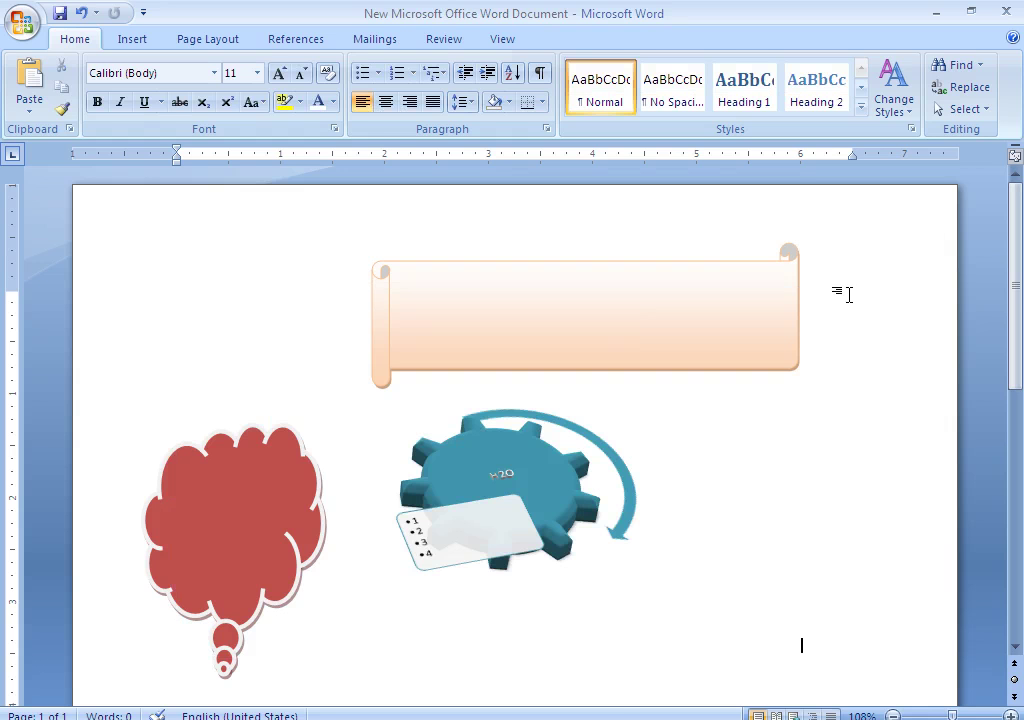